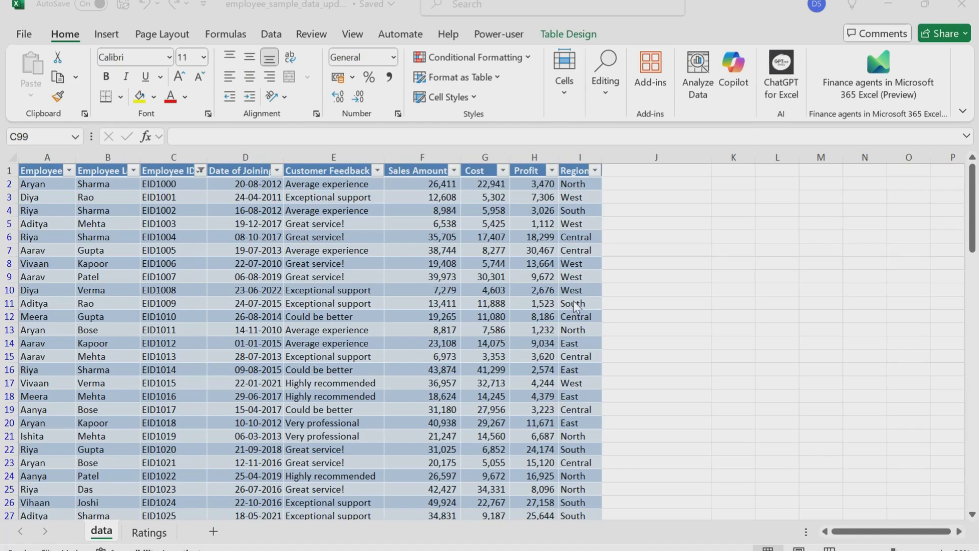
# Step: Open the Copilot assistant, narrow its pane to reveal the whole table, and browse its suggested prompts
pyautogui.click(733, 68)
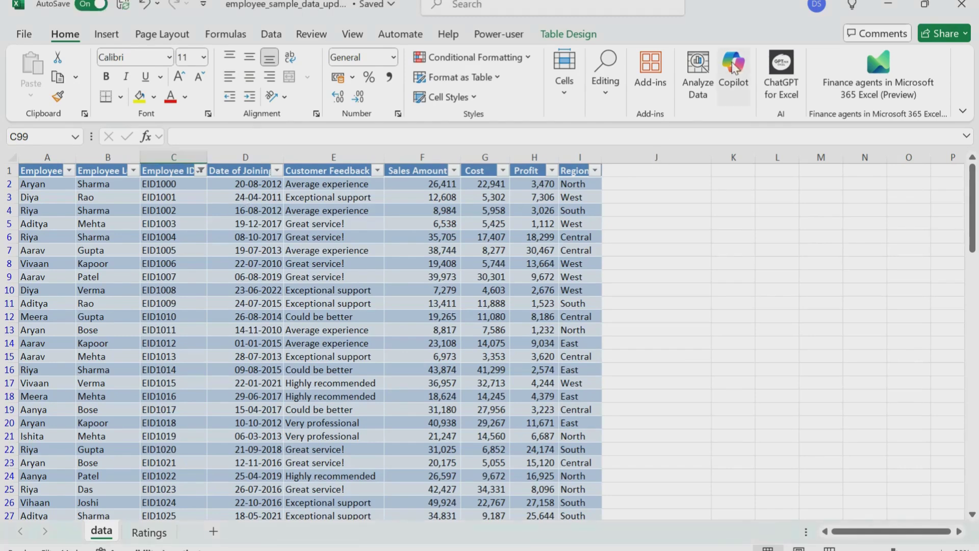
pyautogui.click(738, 68)
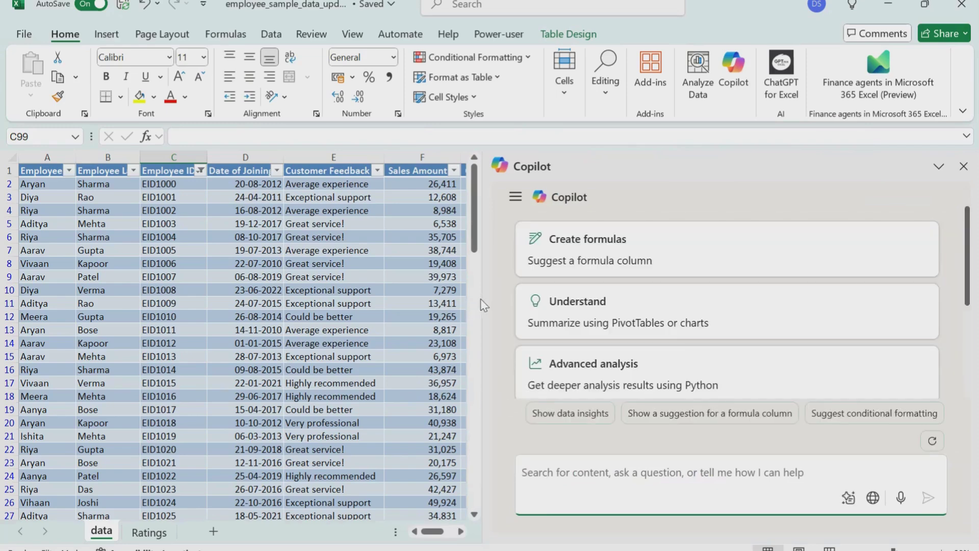
pyautogui.moveTo(484, 296); pyautogui.dragTo(728, 301)
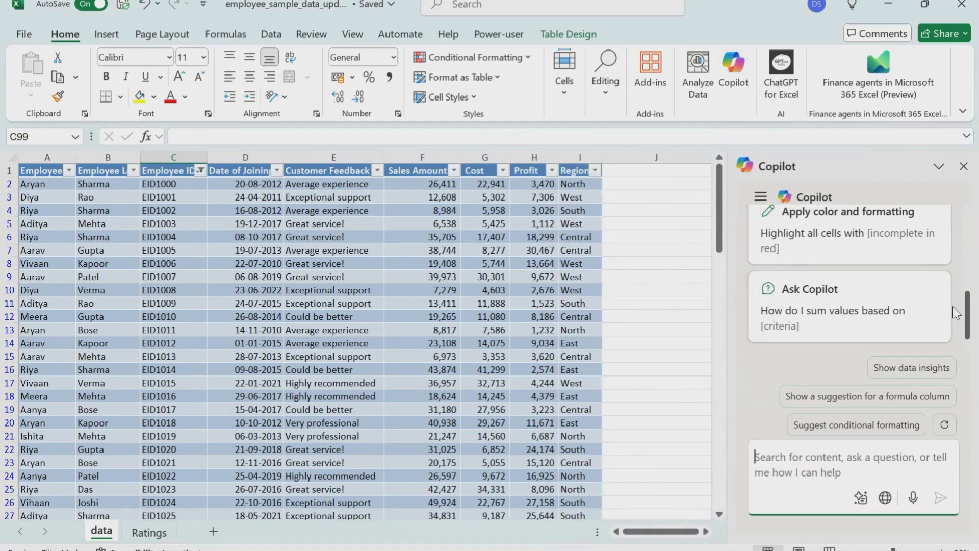
pyautogui.scroll(3, 951, 303)
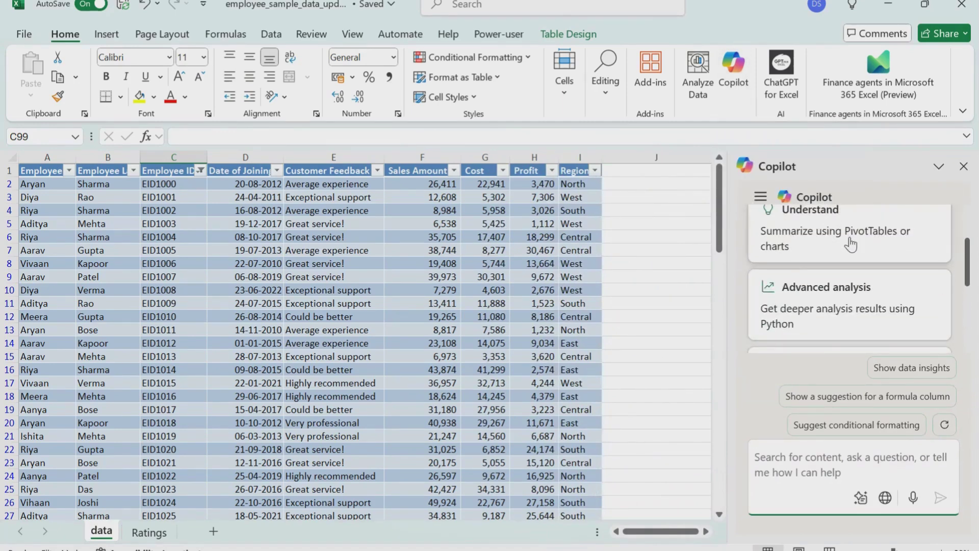
pyautogui.scroll(-2, 850, 249)
pyautogui.scroll(-3, 841, 279)
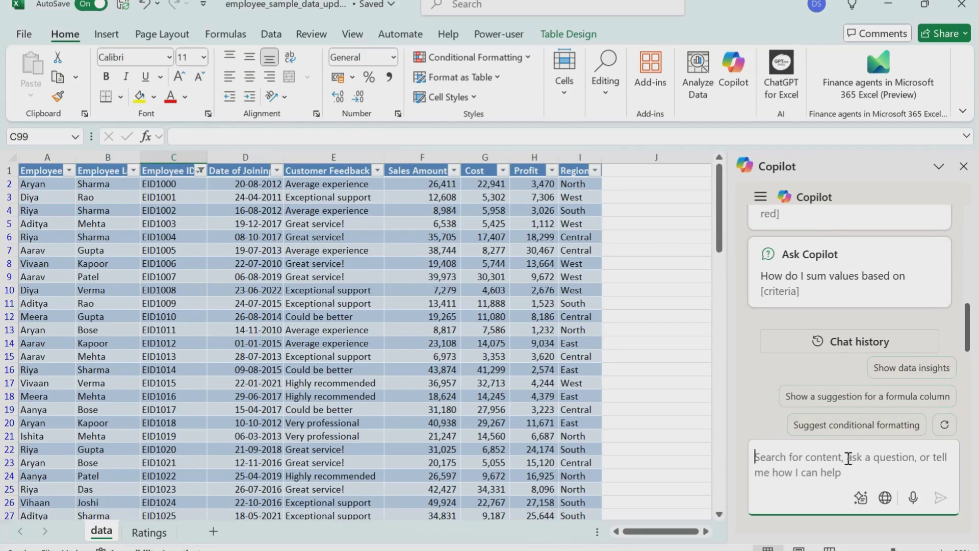
# Step: Ask Copilot "can you add the employee first name and last name in a single column"
pyautogui.write('can you add')
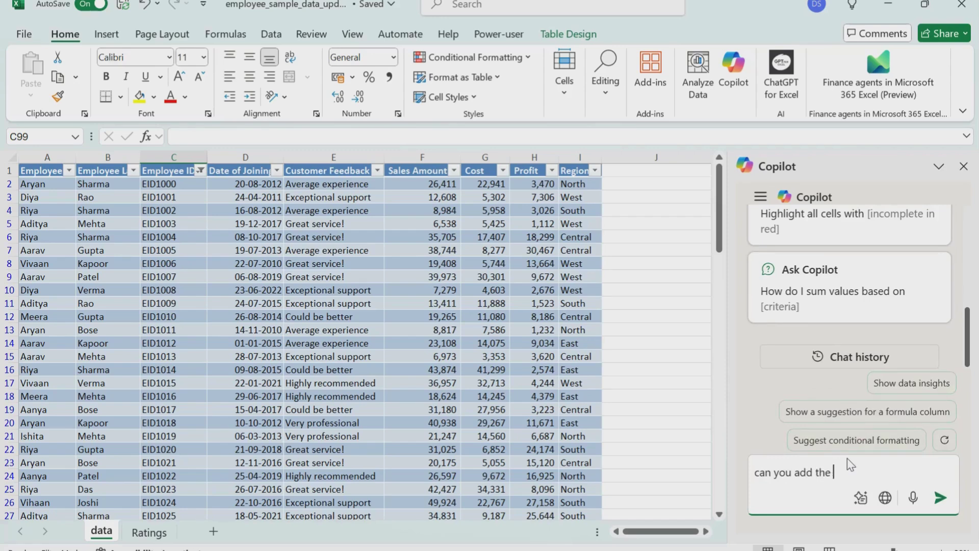
pyautogui.write(' the employee first name and ')
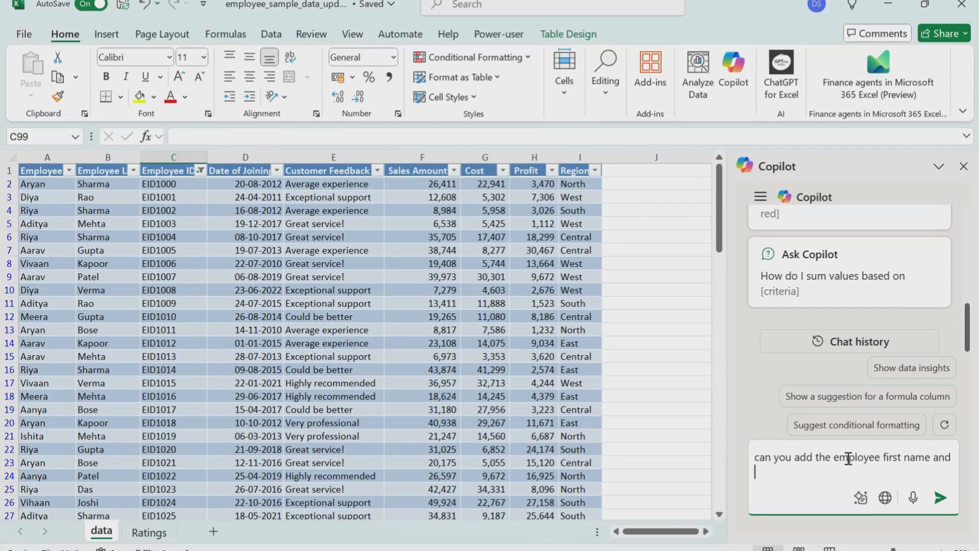
pyautogui.write('last name in a single colu')
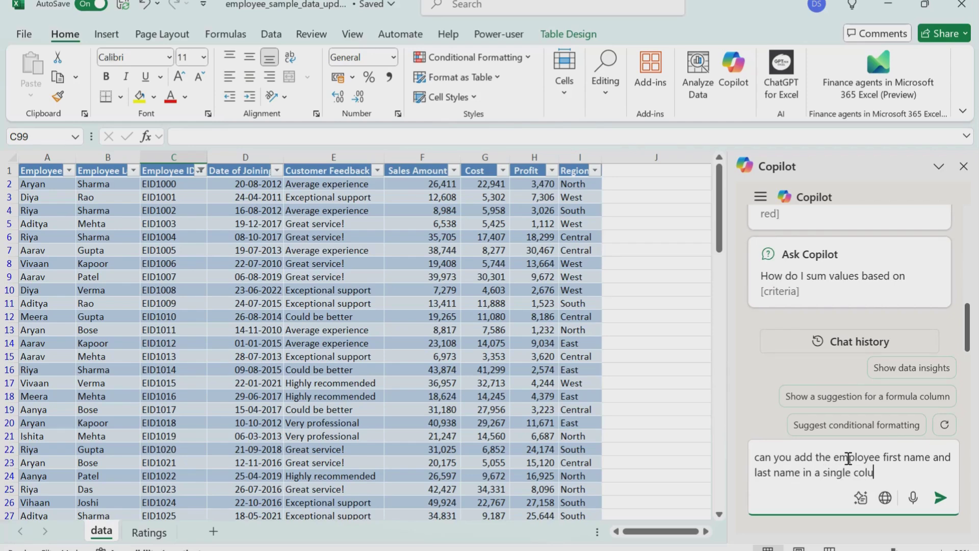
pyautogui.write('mn')
pyautogui.press('Return')
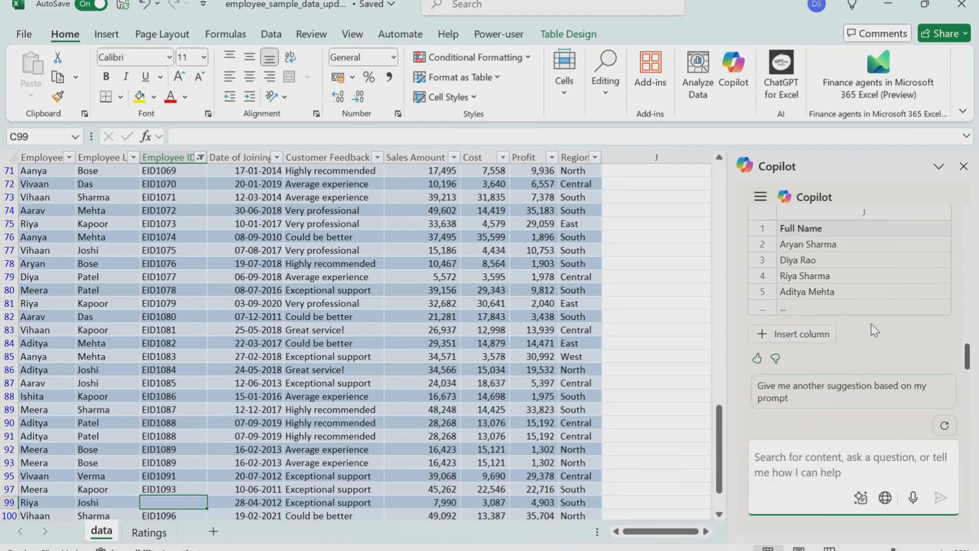
# Step: Insert Copilot's suggested Full Name column into the table and look through its rows
pyautogui.click(784, 338)
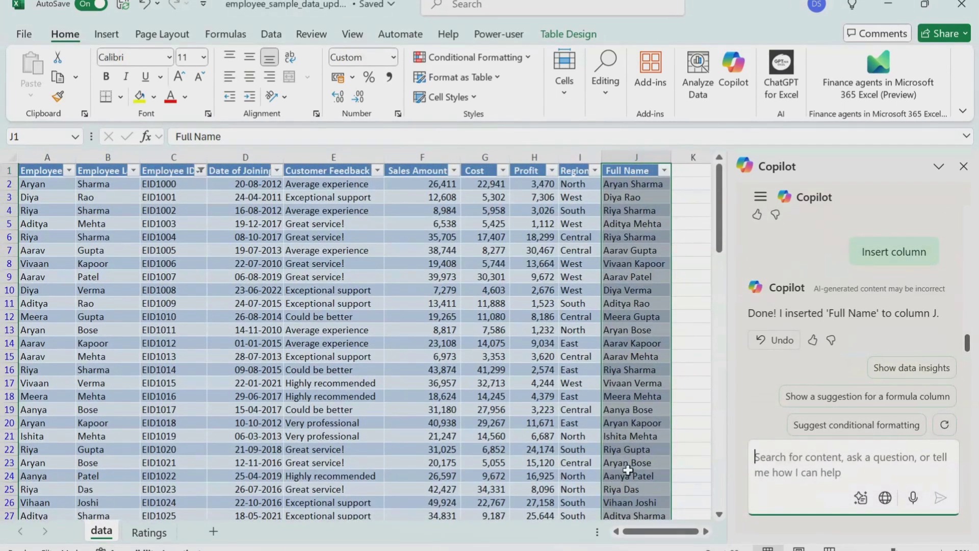
pyautogui.scroll(-3, 655, 401)
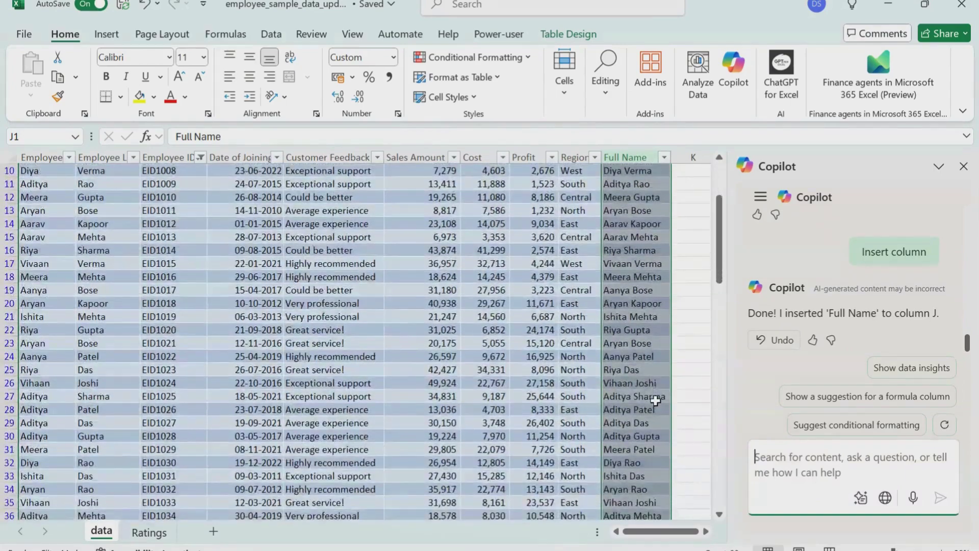
pyautogui.scroll(-1, 655, 401)
pyautogui.scroll(4, 655, 401)
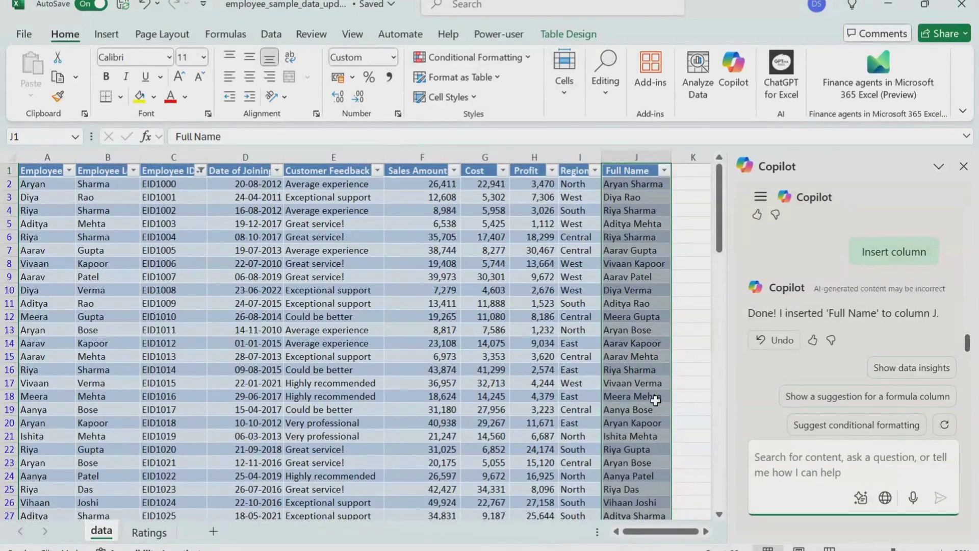
# Step: Ask Copilot "can you calculate the gross margin for each employee"
pyautogui.click(706, 531)
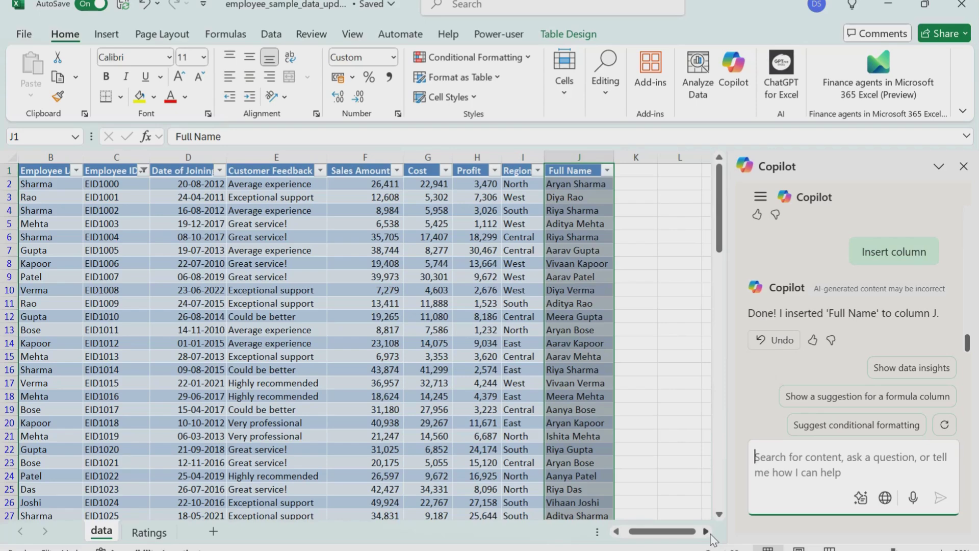
pyautogui.write('can ')
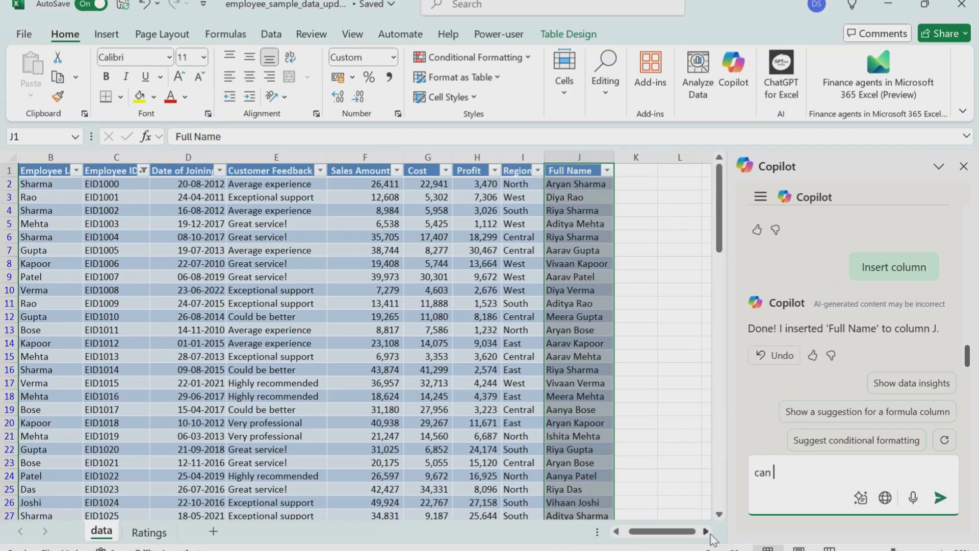
pyautogui.write('you calculate the')
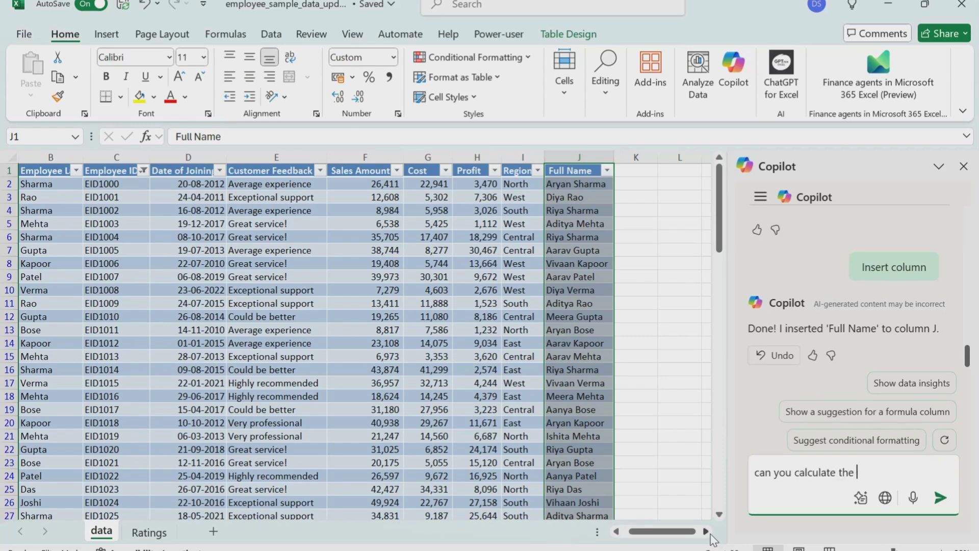
pyautogui.write('gross margin for e')
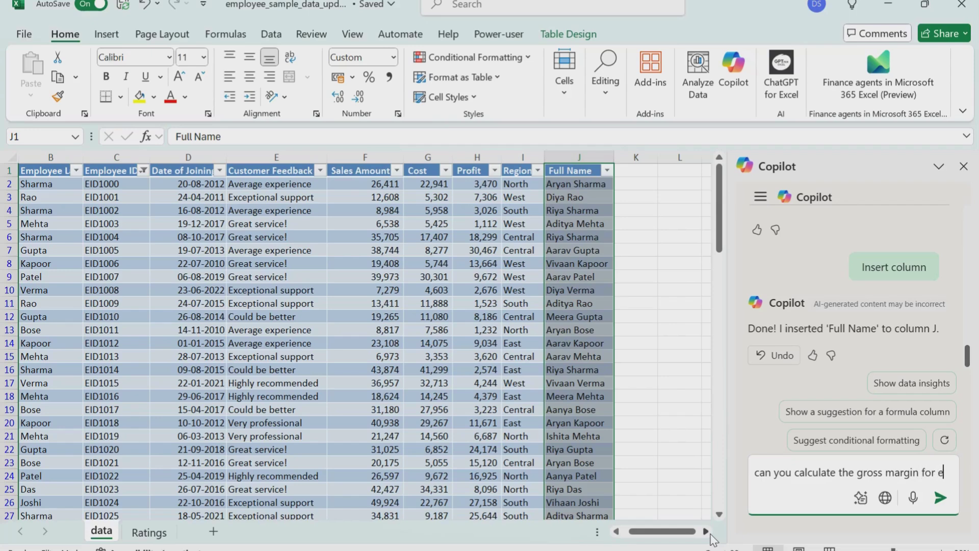
pyautogui.write('ach employee')
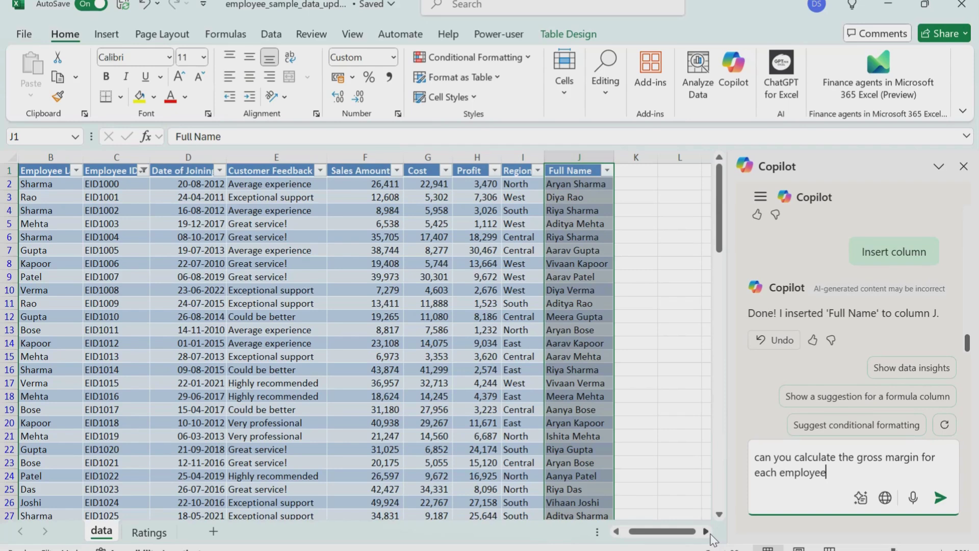
pyautogui.press('Return')
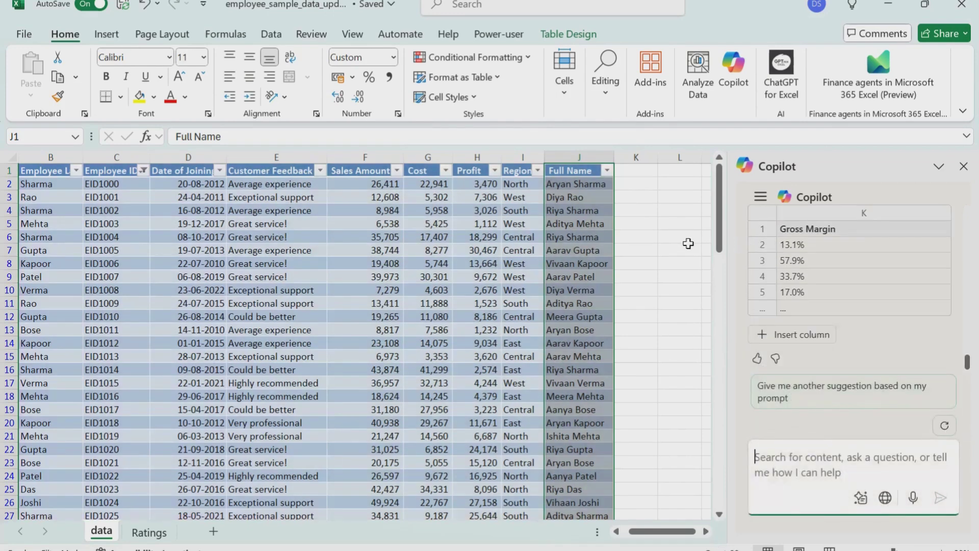
# Step: Insert Copilot's suggested Gross Margin column into the table and review its preview in the reply
pyautogui.click(802, 335)
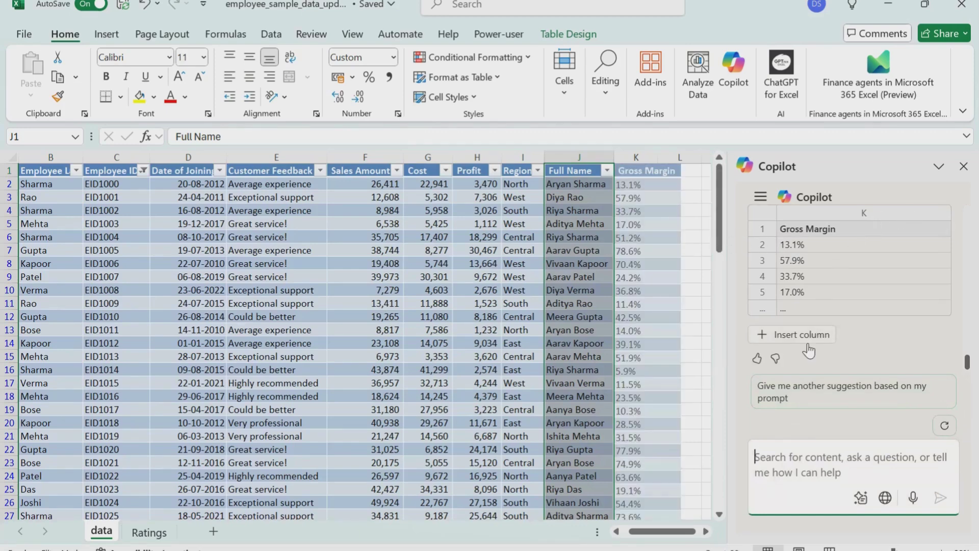
pyautogui.click(807, 338)
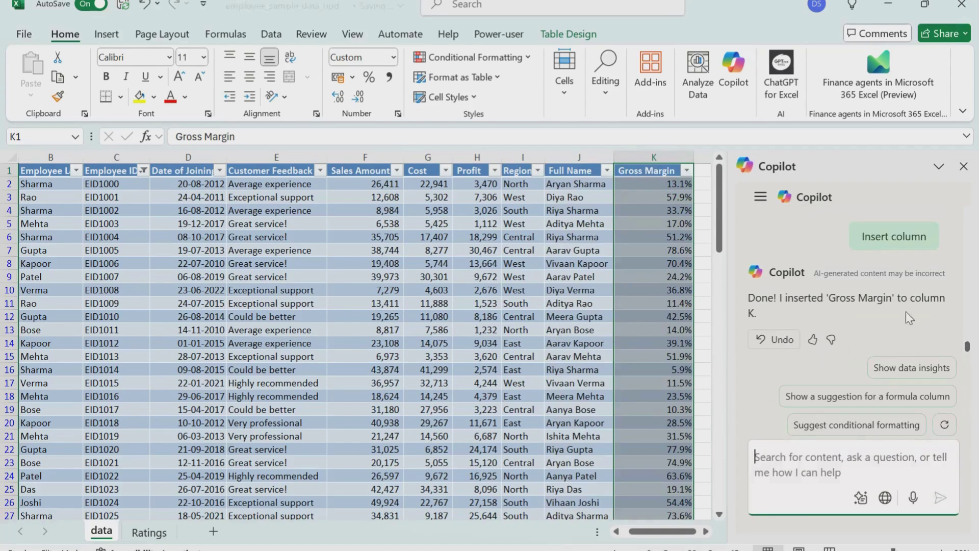
pyautogui.scroll(3, 902, 320)
pyautogui.scroll(-2, 902, 319)
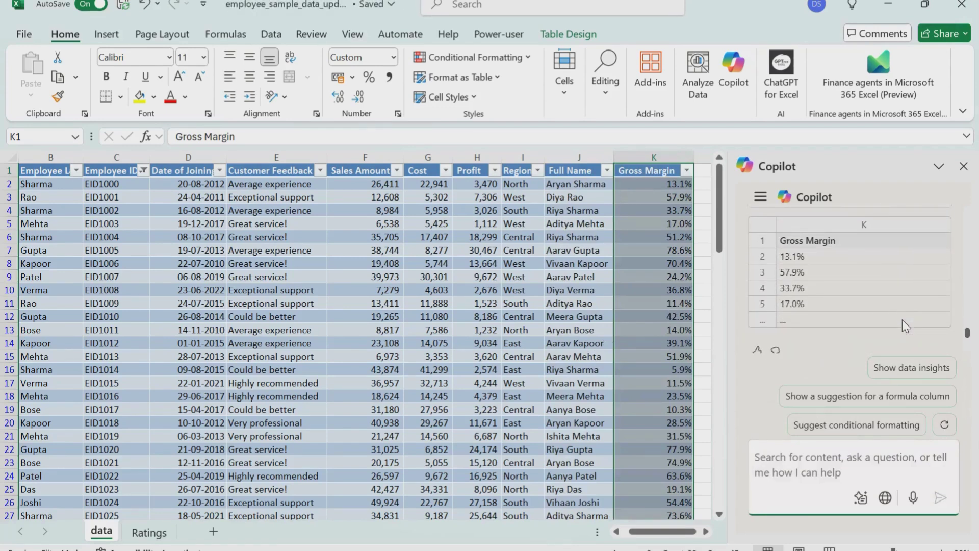
pyautogui.click(706, 531)
pyautogui.click(705, 531)
pyautogui.click(612, 264)
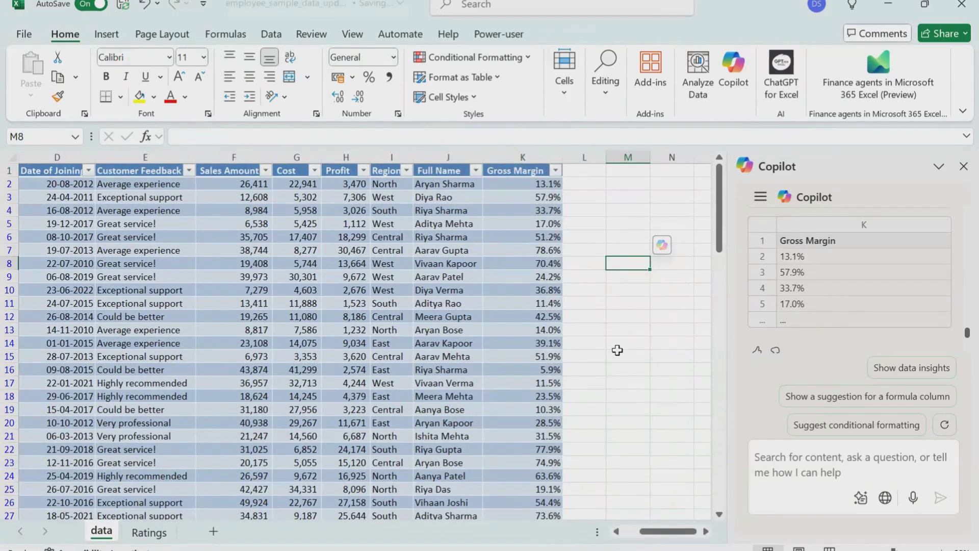
pyautogui.write('=')
pyautogui.press('Left')
pyautogui.press('Left')
pyautogui.press('Left')
pyautogui.press('Left')
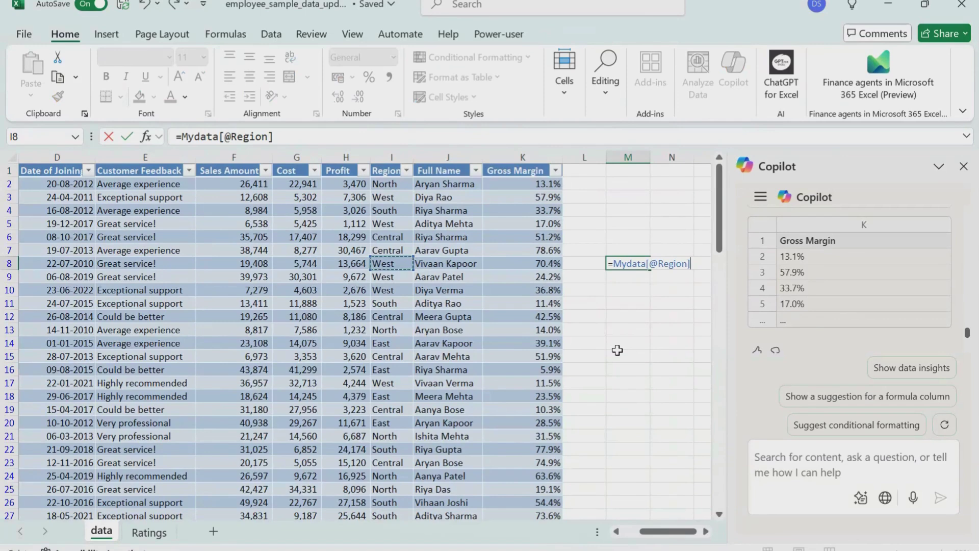
pyautogui.press('Left')
pyautogui.write('/')
pyautogui.press('Left')
pyautogui.press('Left')
pyautogui.press('Left')
pyautogui.press('Left')
pyautogui.press('Left')
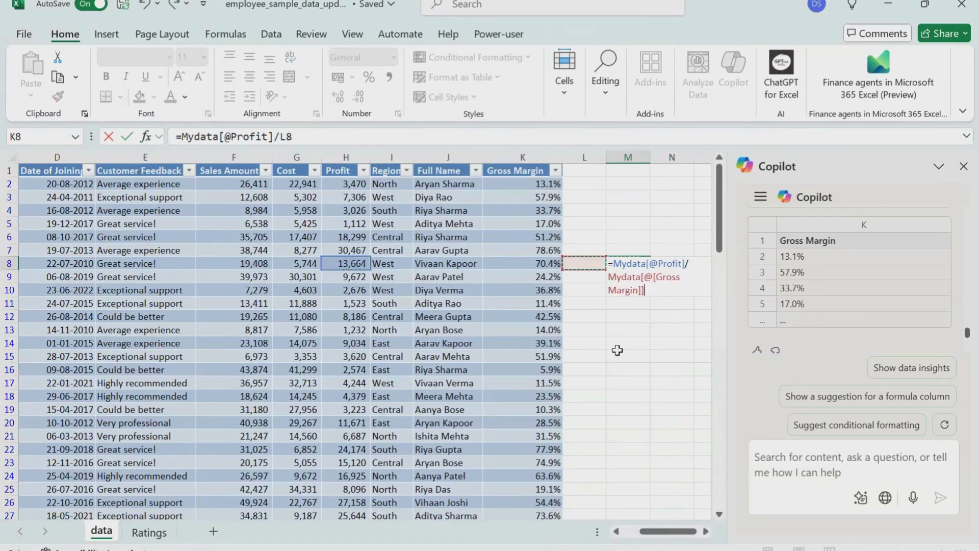
pyautogui.press('Left')
pyautogui.press('Left')
pyautogui.hotkey('ctrl', 'Return')
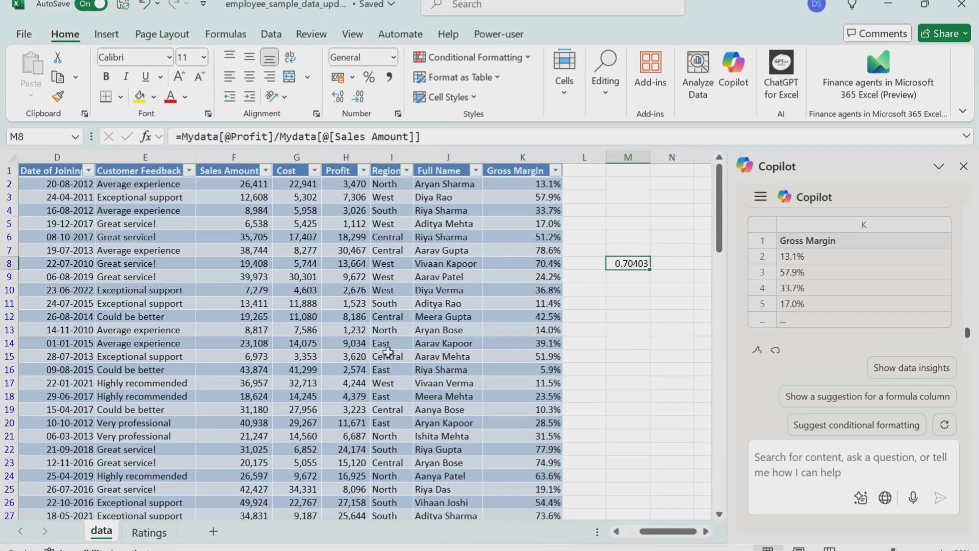
pyautogui.press('Delete')
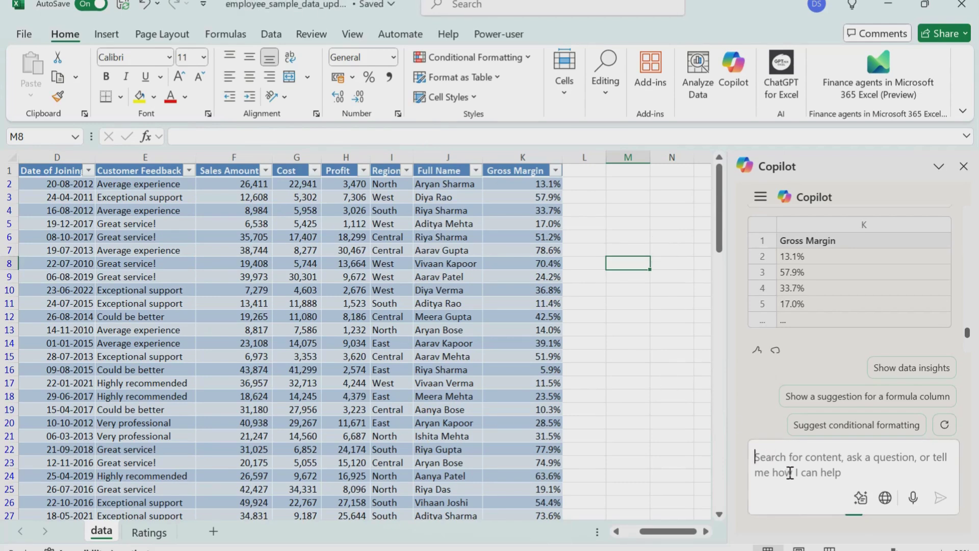
# Step: Ask Copilot "can you highlight top 10 sales amount"
pyautogui.click(789, 473)
pyautogui.write('ca')
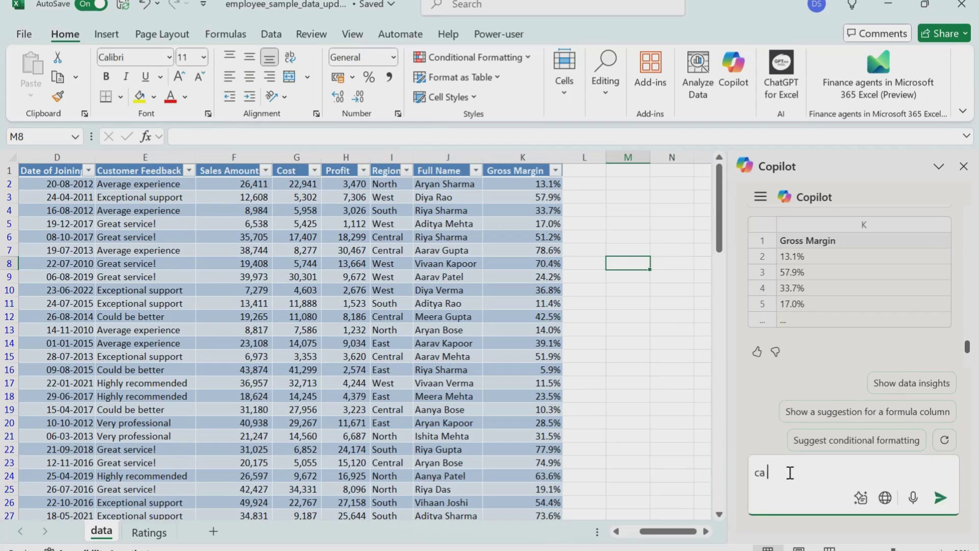
pyautogui.write('n you highlight ')
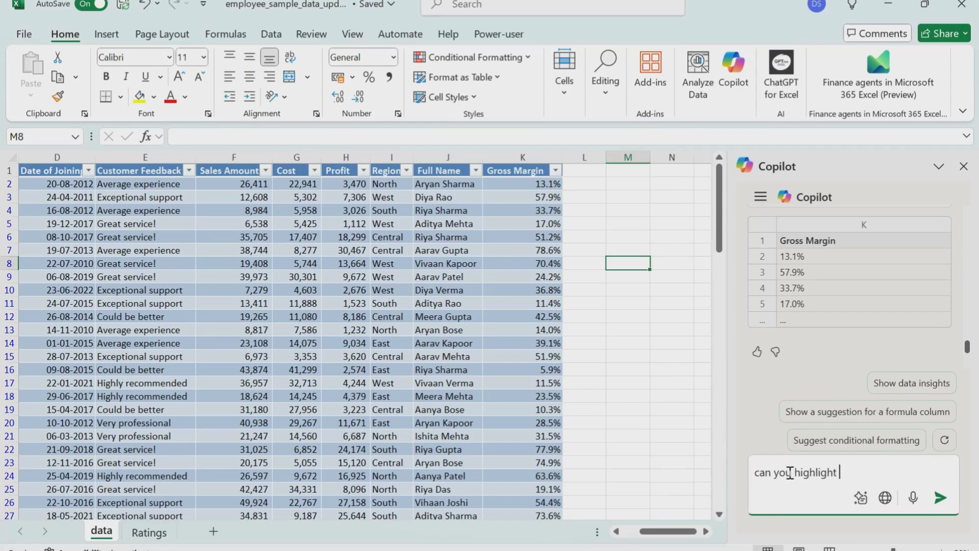
pyautogui.write('top 10 sales amount')
pyautogui.press('Return')
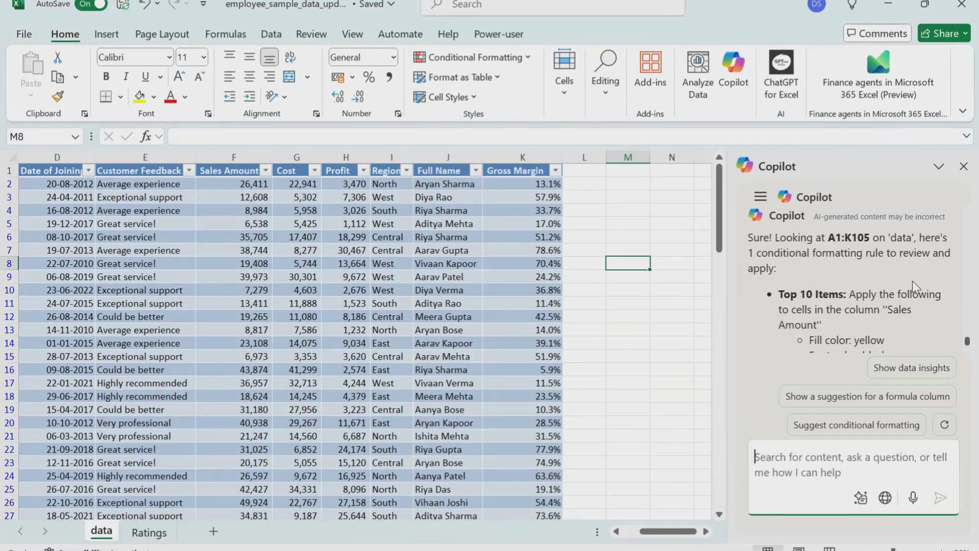
# Step: Apply Copilot's Top 10 Items rule with yellow fill and black font to the Sales Amount column, and review the highlighted cells
pyautogui.scroll(-3, 912, 280)
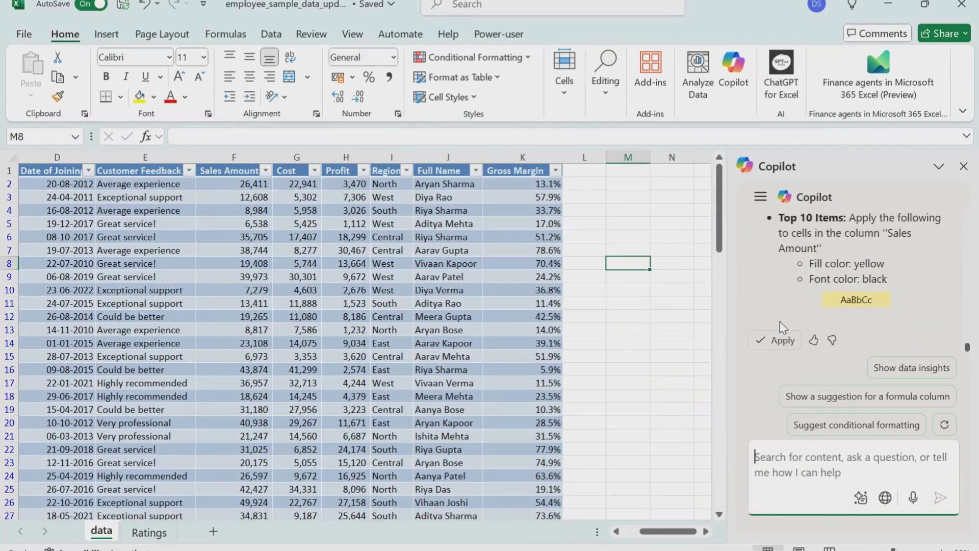
pyautogui.click(778, 342)
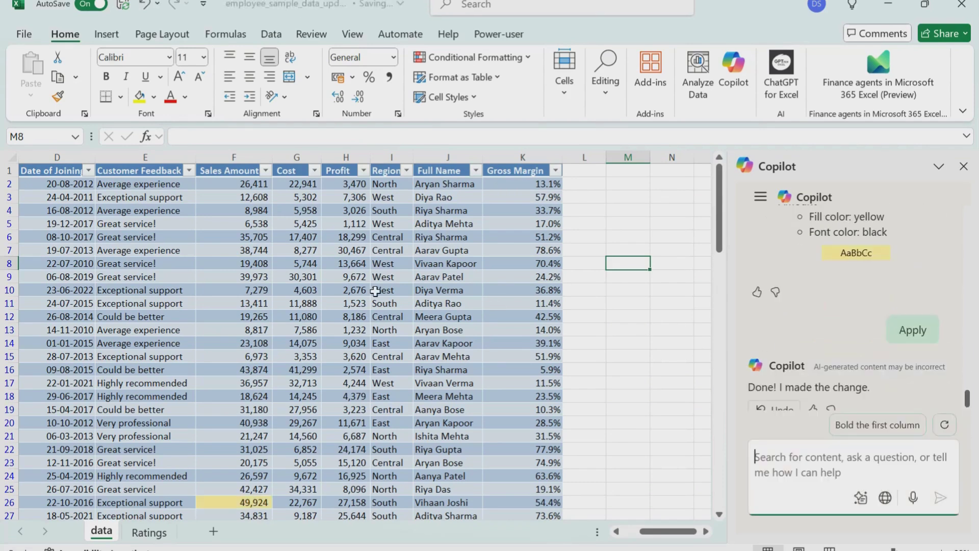
pyautogui.scroll(-6, 375, 290)
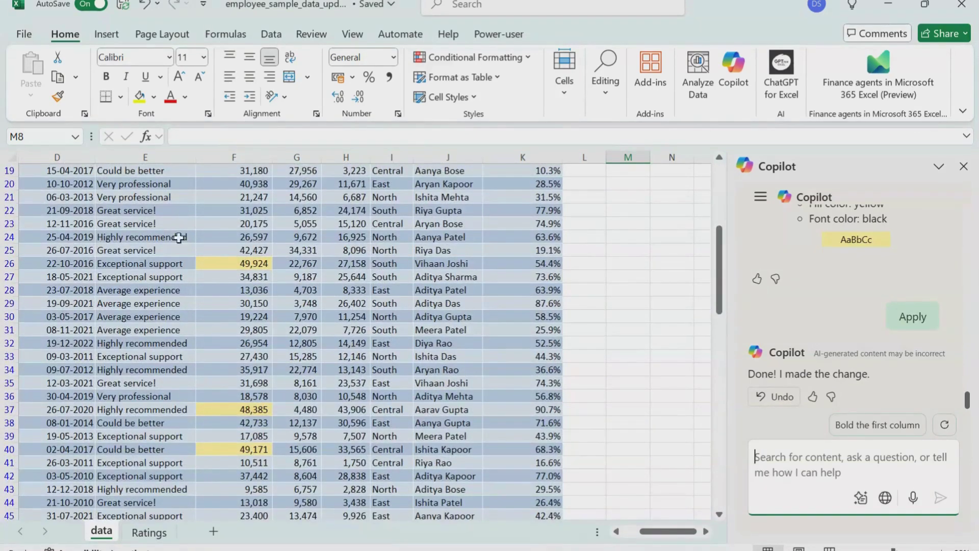
pyautogui.scroll(-4, 222, 464)
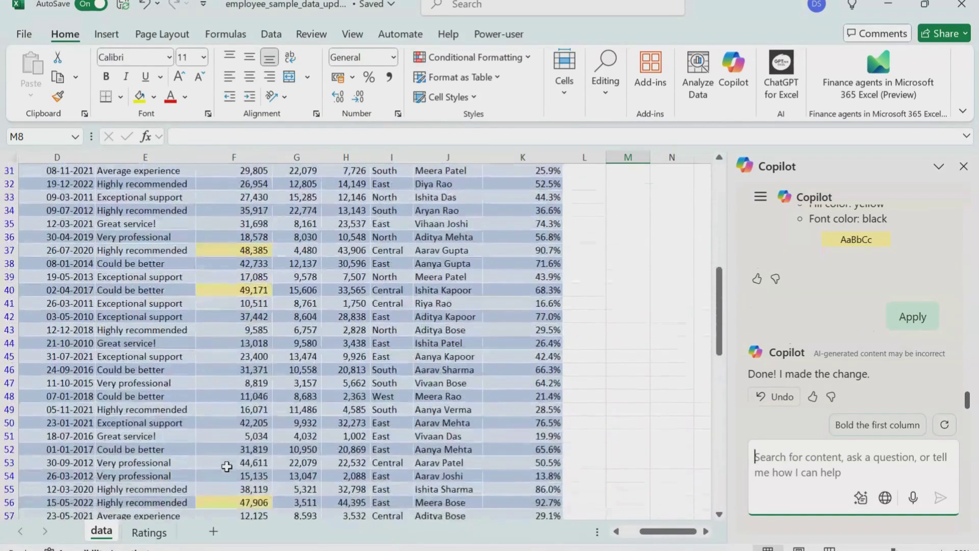
pyautogui.scroll(-4, 246, 418)
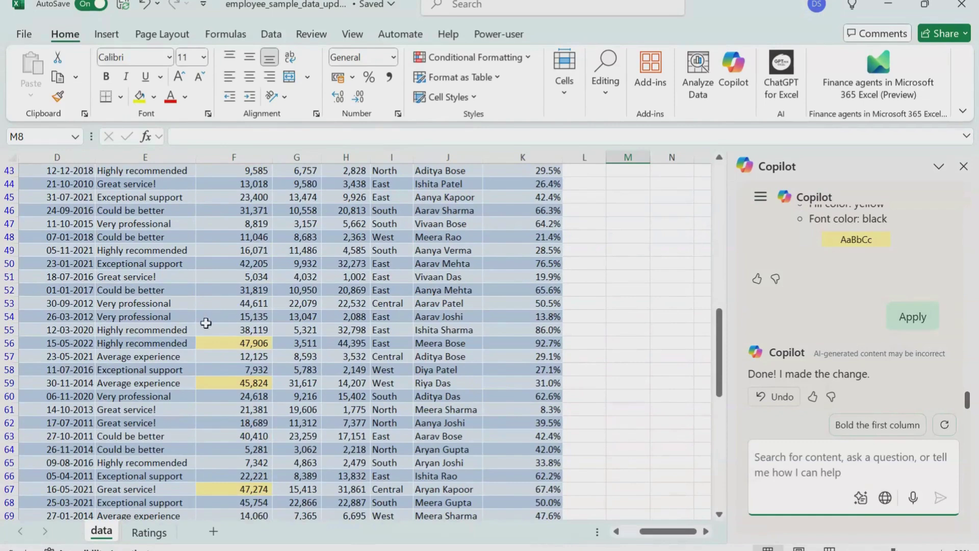
pyautogui.scroll(-4, 225, 402)
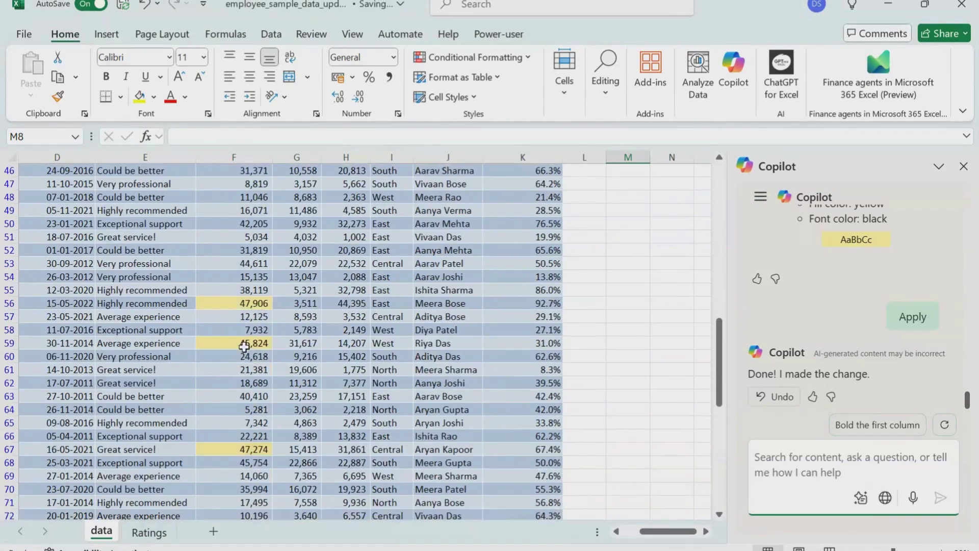
# Step: Ask Copilot "can you remove the row where employee ID is missing"
pyautogui.scroll(-3, 225, 402)
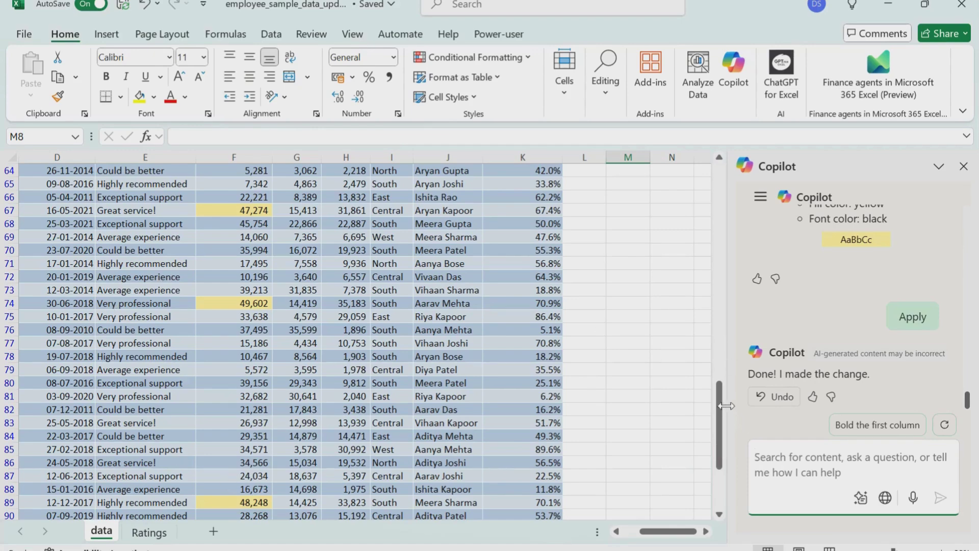
pyautogui.moveTo(721, 405); pyautogui.dragTo(724, 451)
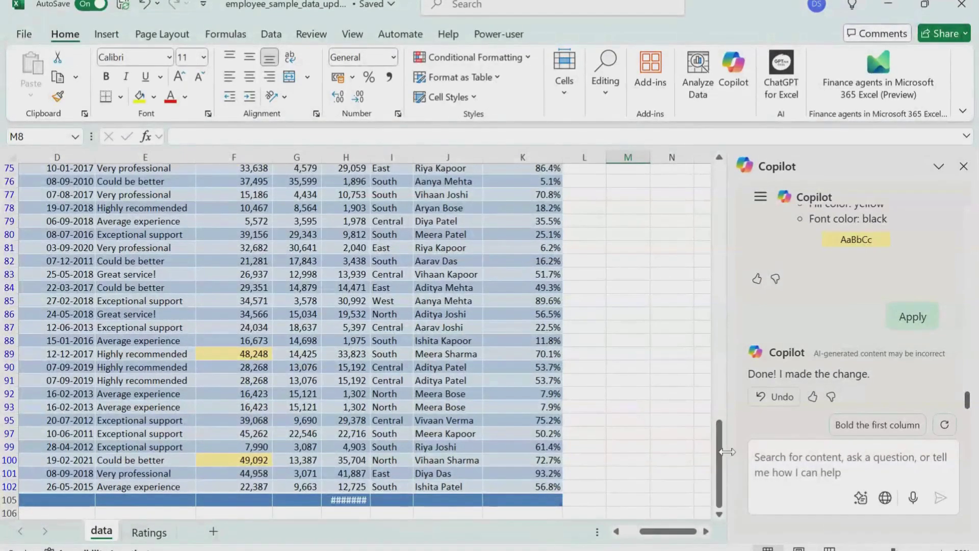
pyautogui.moveTo(674, 531); pyautogui.dragTo(656, 536)
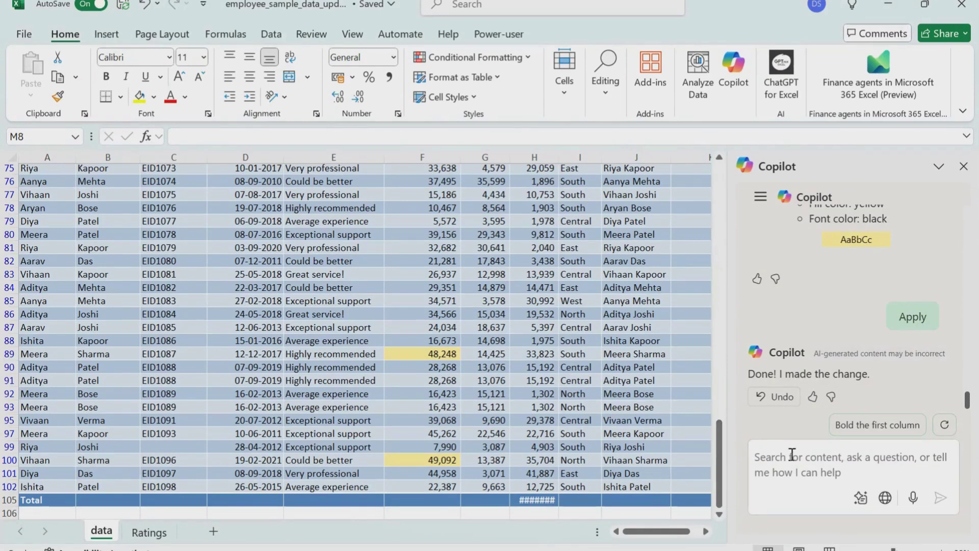
pyautogui.click(792, 454)
pyautogui.write('can y')
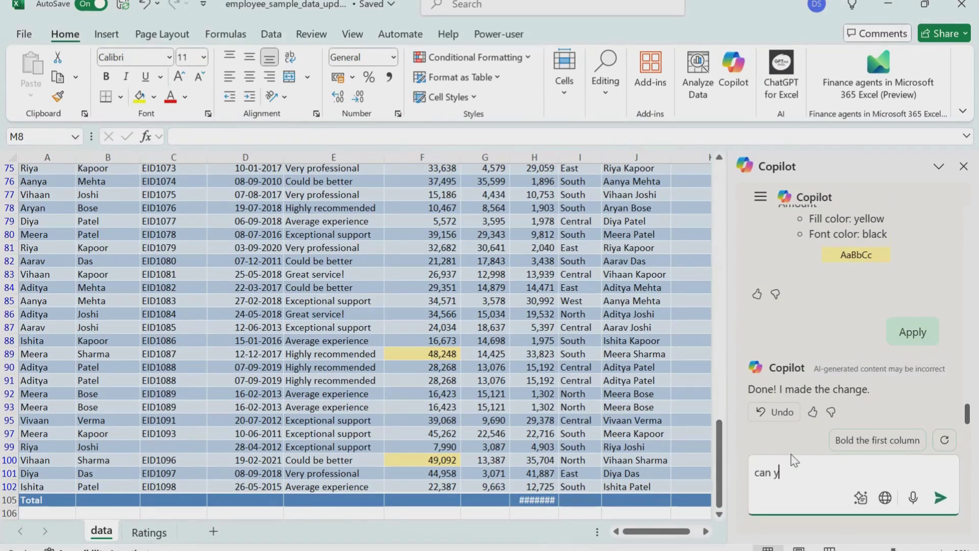
pyautogui.write('ou remove the row wh')
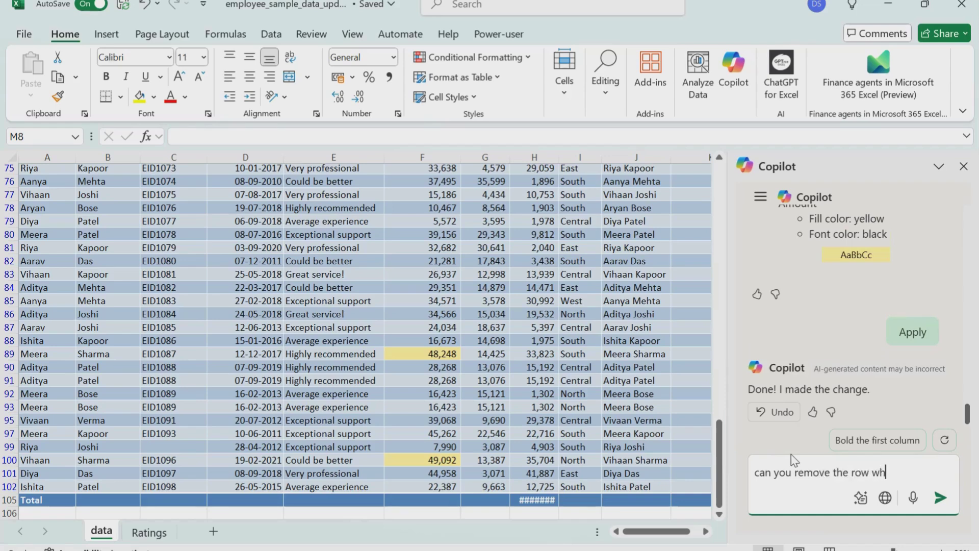
pyautogui.write('ere employee ID is m')
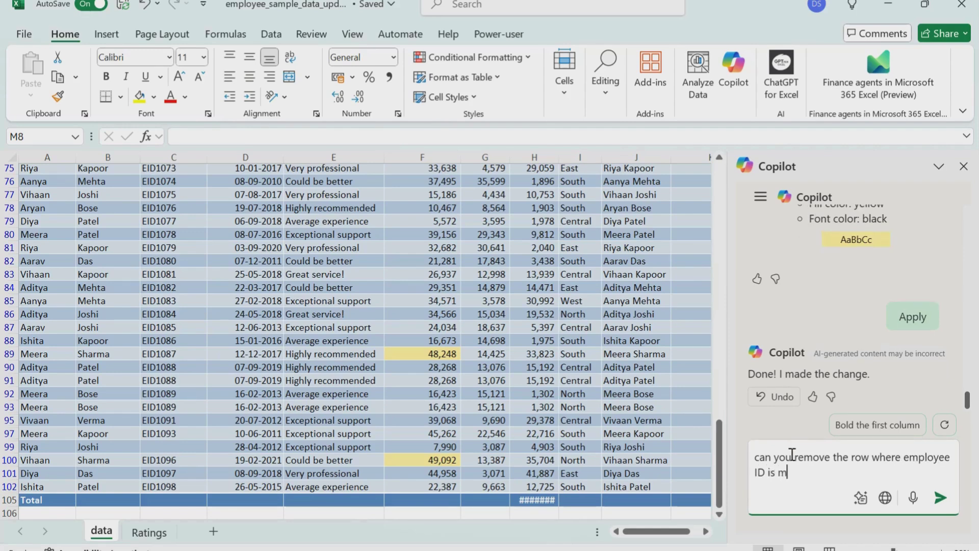
pyautogui.write('issing')
pyautogui.press('Return')
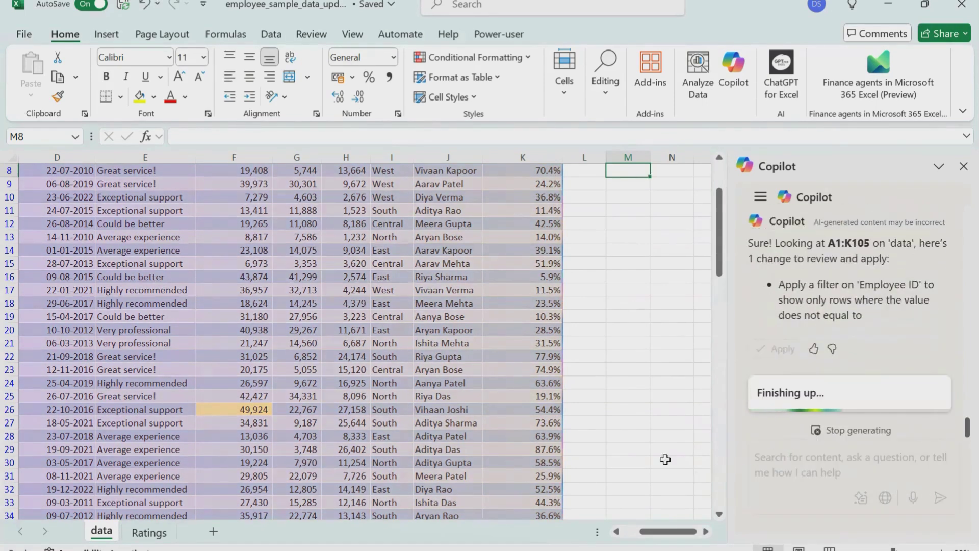
# Step: Apply Copilot's suggested Employee ID filter that hides rows with a blank ID, and review the filtered table
pyautogui.scroll(-5, 665, 459)
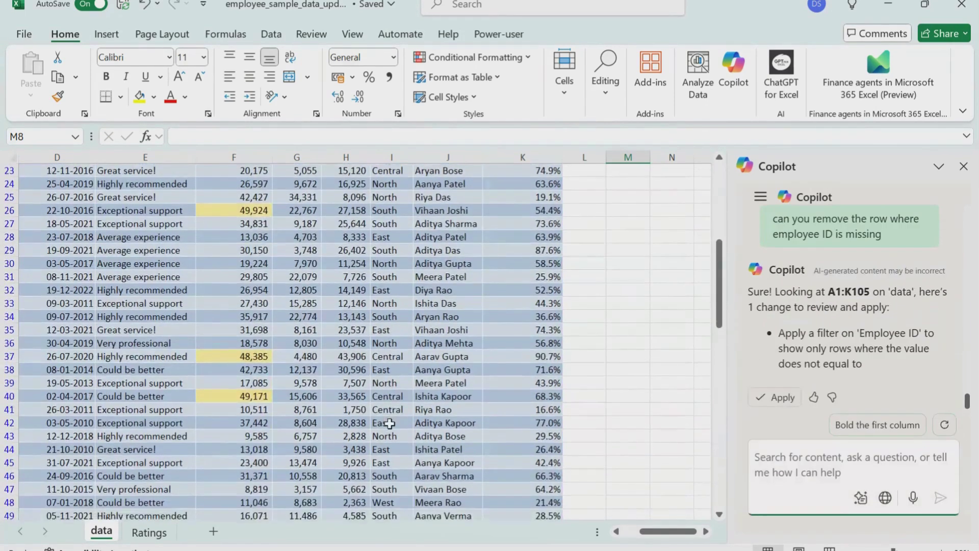
pyautogui.scroll(-2, 389, 423)
pyautogui.moveTo(776, 408)
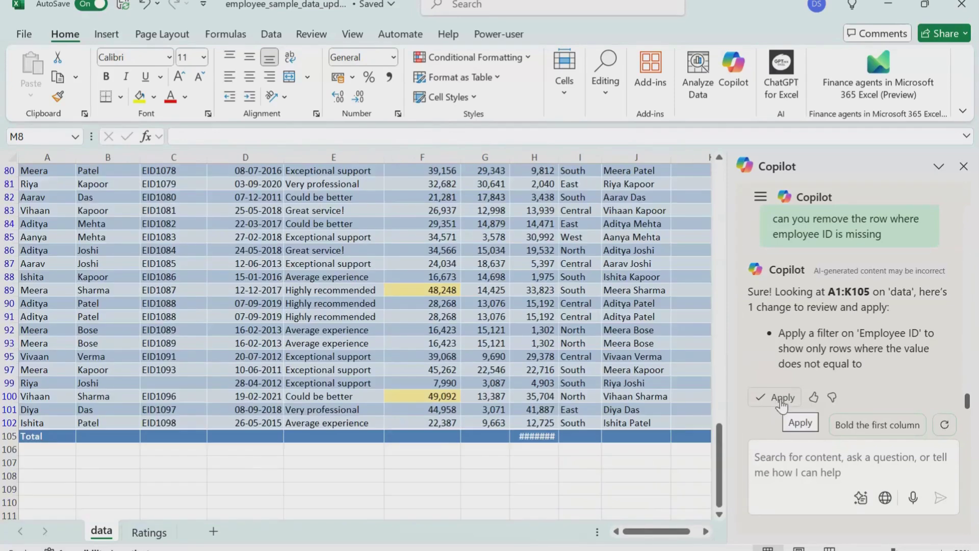
pyautogui.click(781, 400)
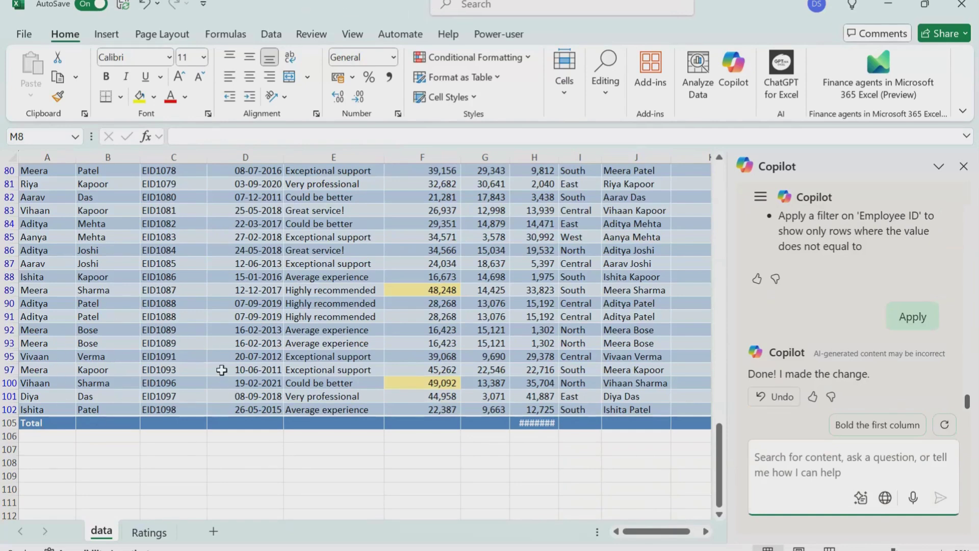
pyautogui.scroll(3, 221, 369)
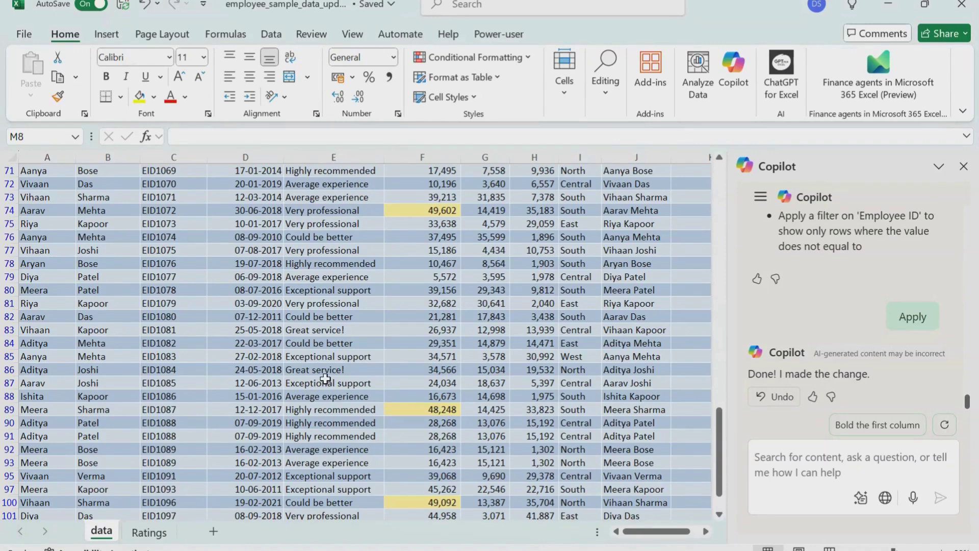
pyautogui.scroll(19, 324, 378)
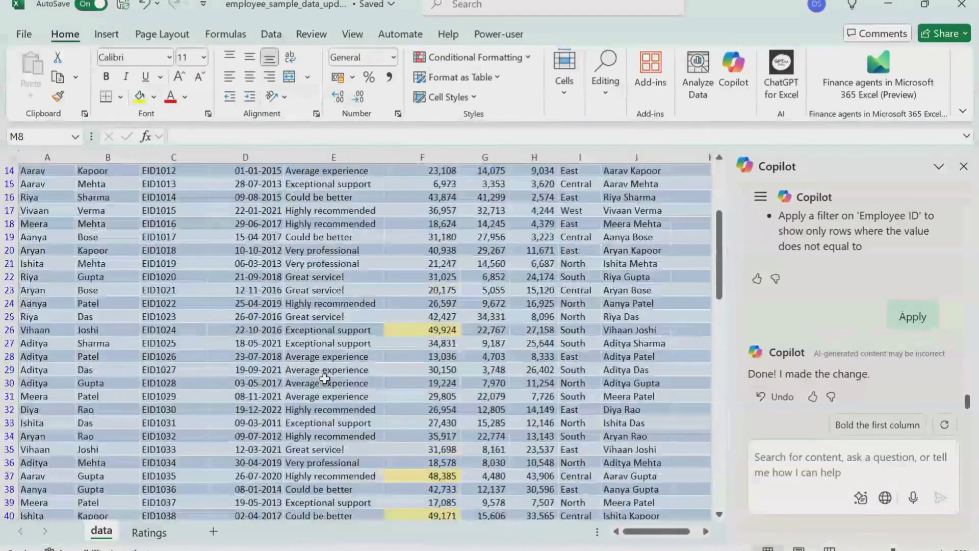
pyautogui.scroll(5, 325, 378)
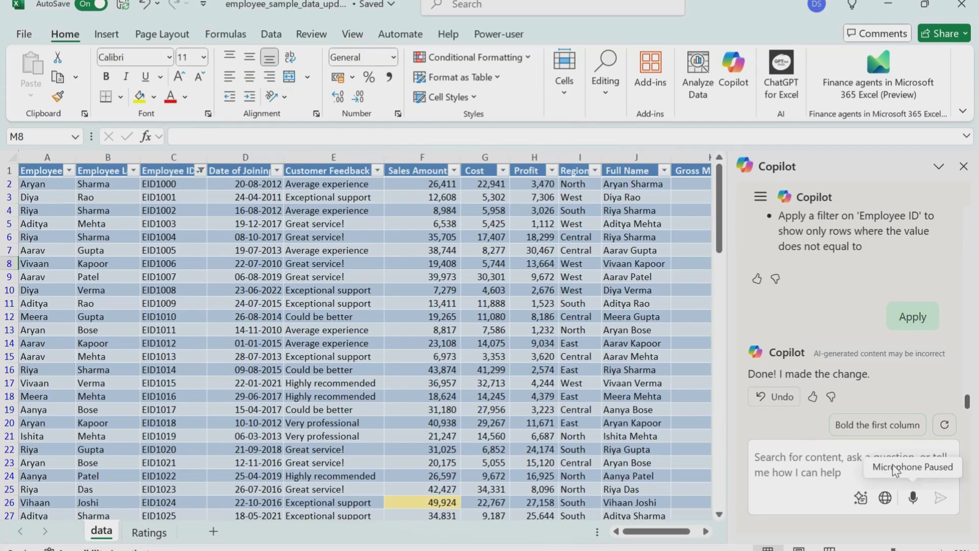
# Step: Ask Copilot "can you provide a summary of the customer feedback"
pyautogui.click(821, 485)
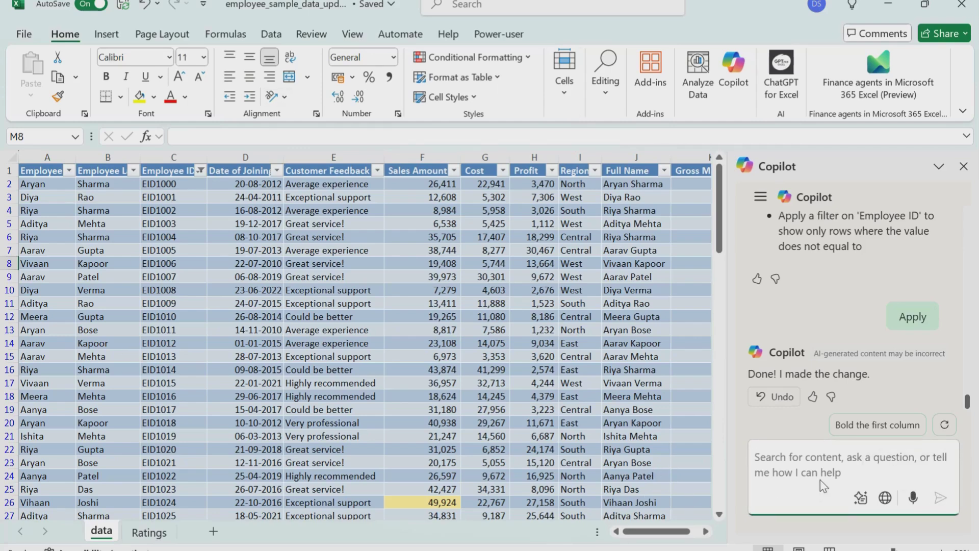
pyautogui.write('can you')
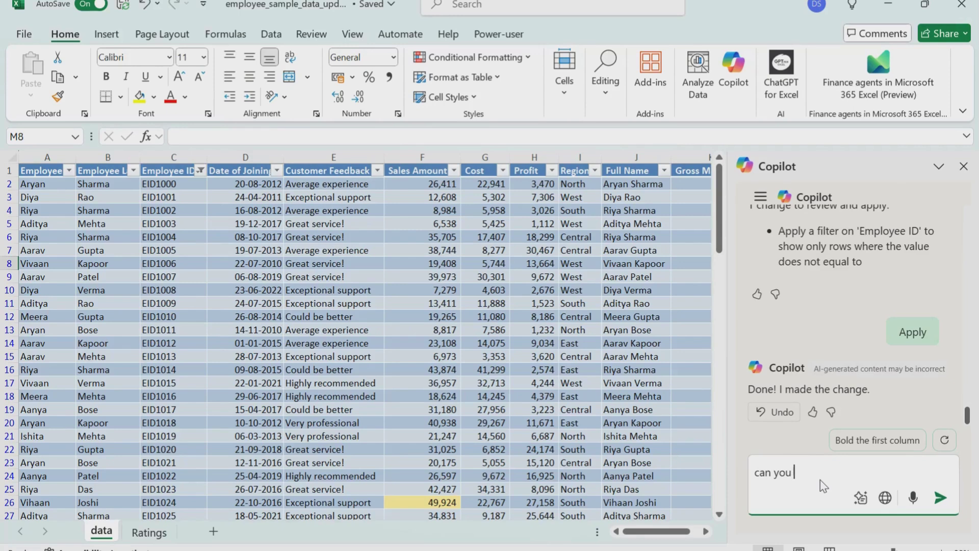
pyautogui.write(' provide a summary of the cus')
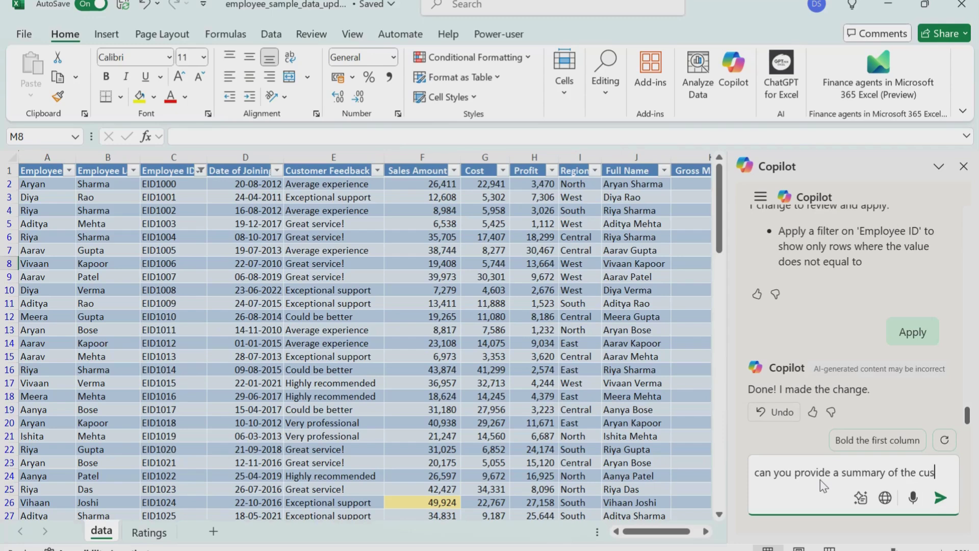
pyautogui.write('tomer fe')
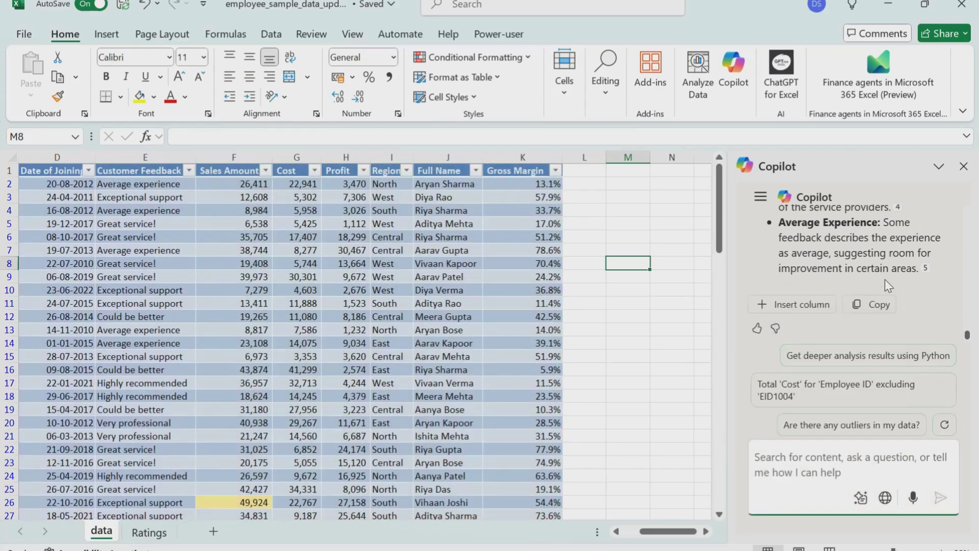
# Step: Widen the Copilot pane and read through its summary of the Customer Feedback column, covering every feedback category
pyautogui.scroll(2, 885, 279)
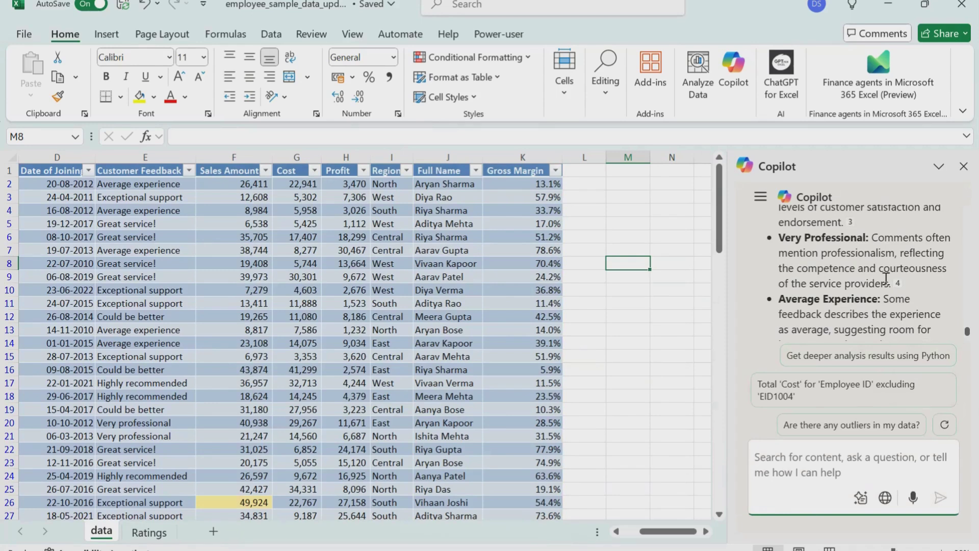
pyautogui.scroll(6, 885, 278)
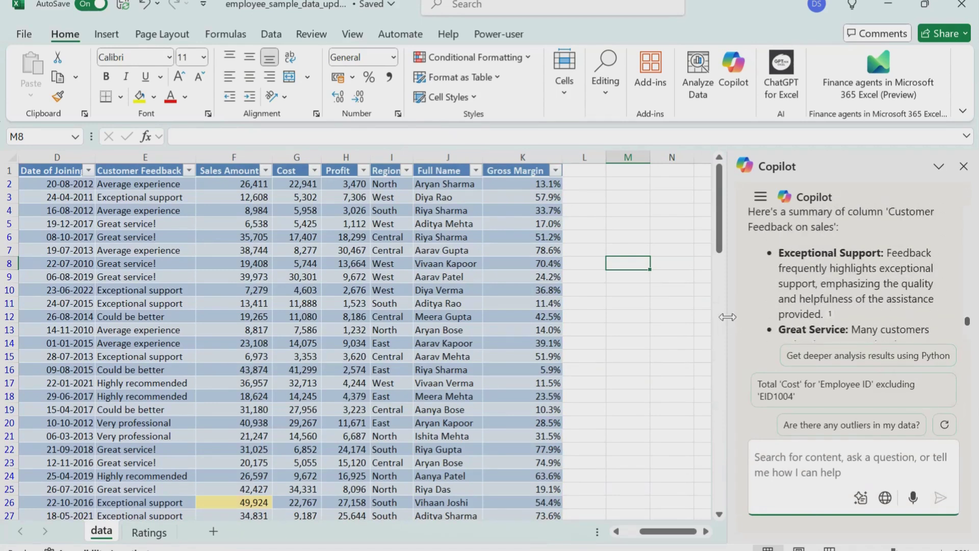
pyautogui.moveTo(728, 316); pyautogui.dragTo(656, 315)
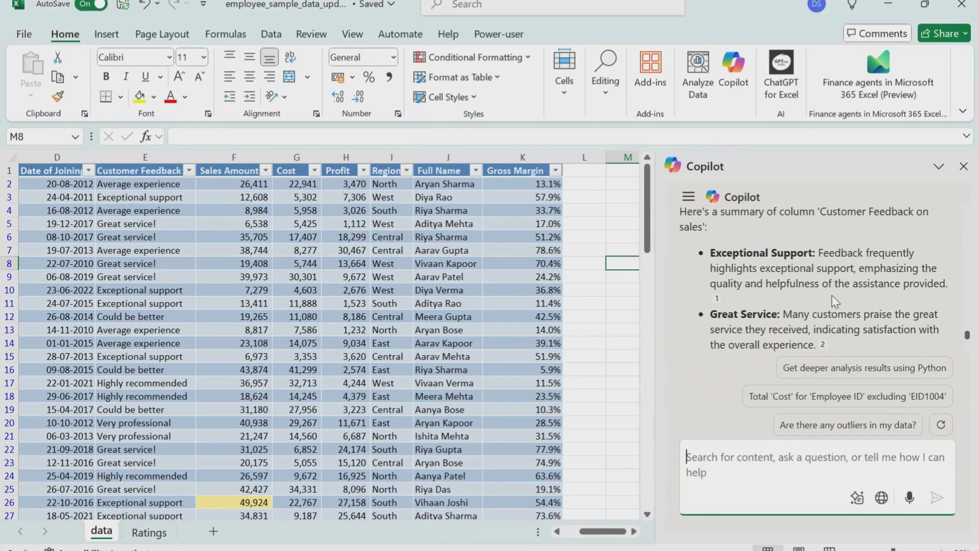
pyautogui.scroll(-3, 867, 292)
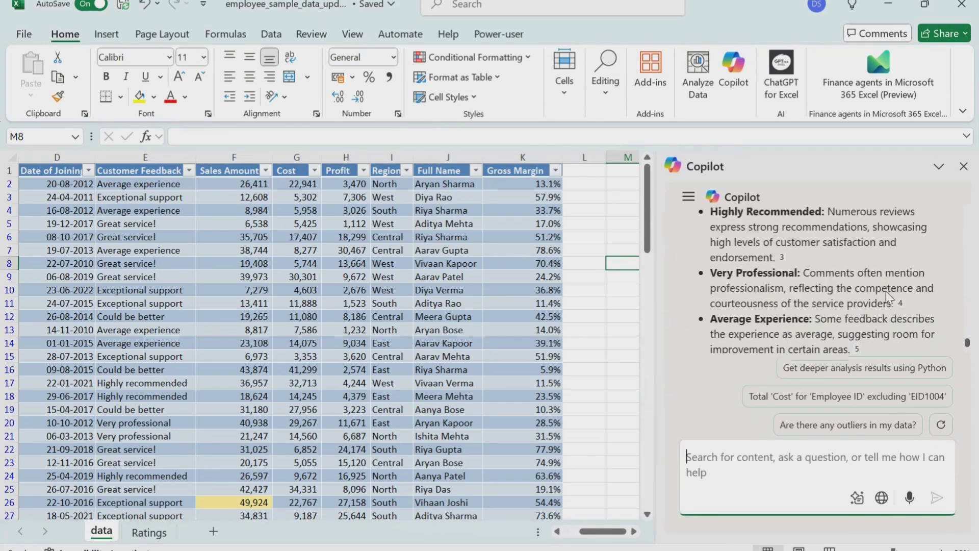
pyautogui.scroll(-2, 814, 277)
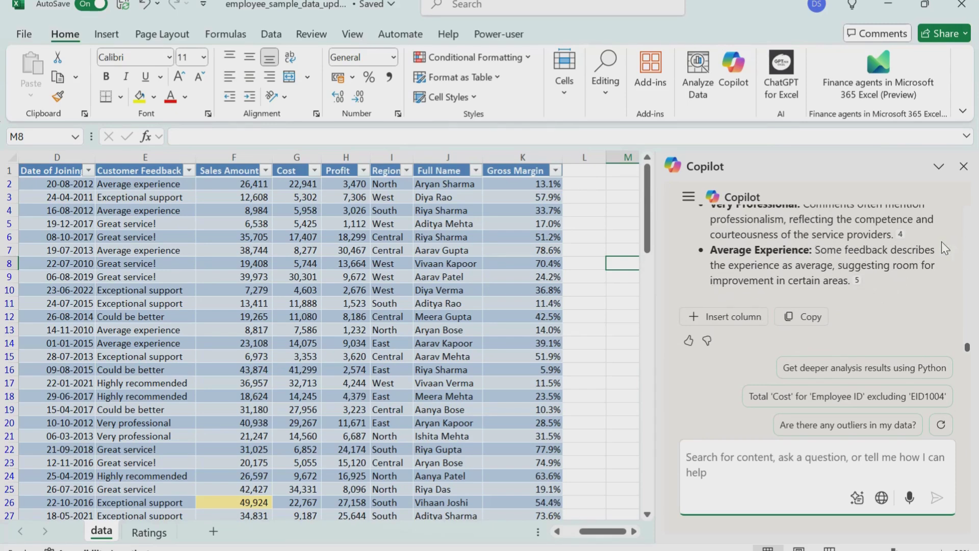
pyautogui.scroll(5, 915, 308)
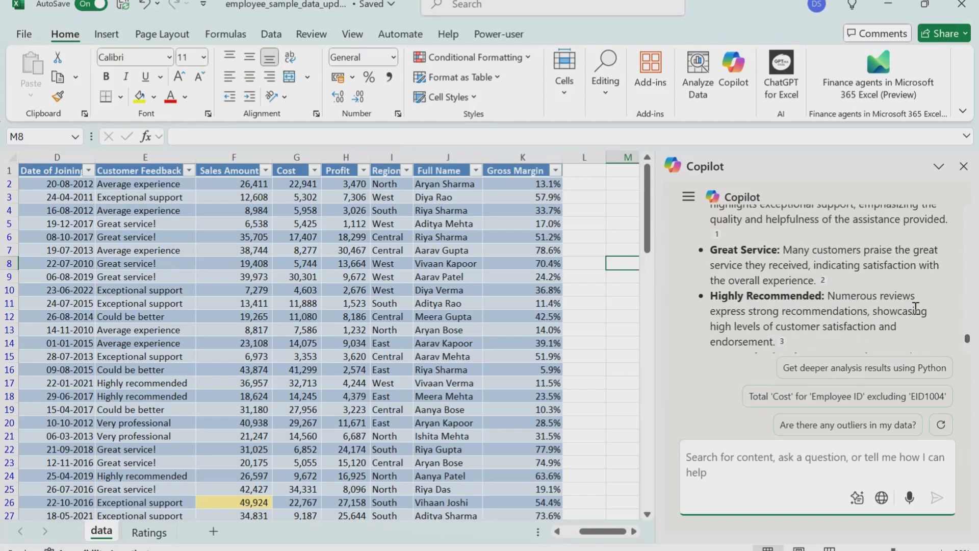
pyautogui.scroll(-3, 914, 308)
pyautogui.scroll(5, 866, 286)
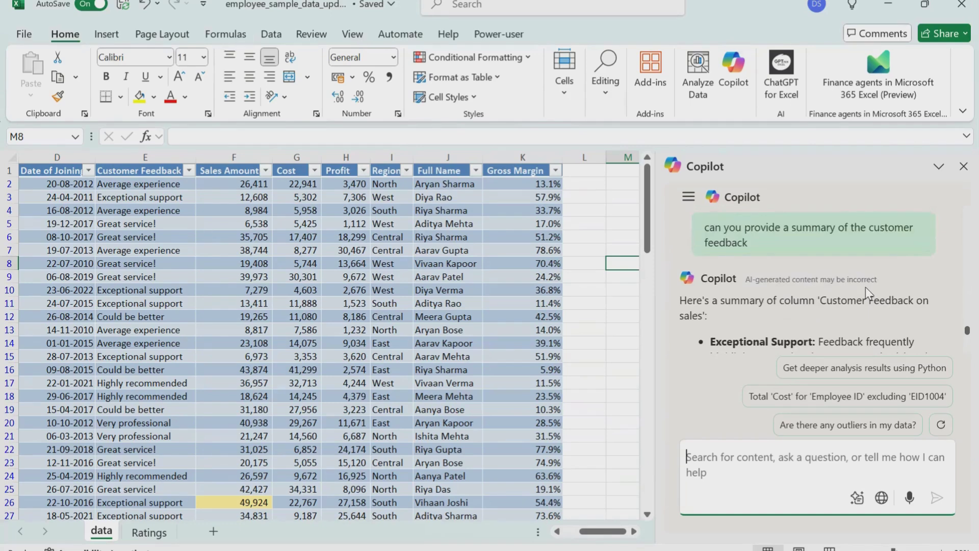
pyautogui.scroll(-5, 865, 288)
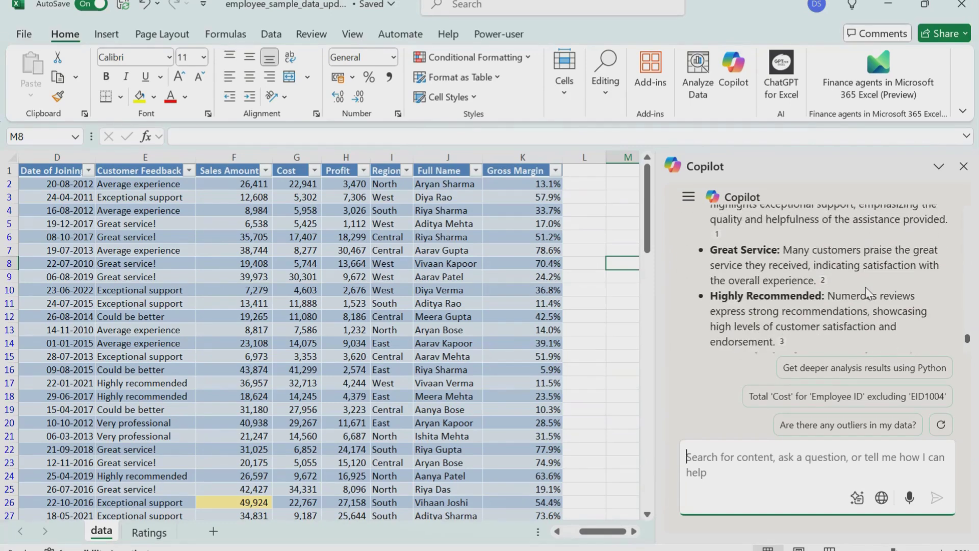
pyautogui.scroll(-3, 866, 293)
pyautogui.scroll(-2, 865, 290)
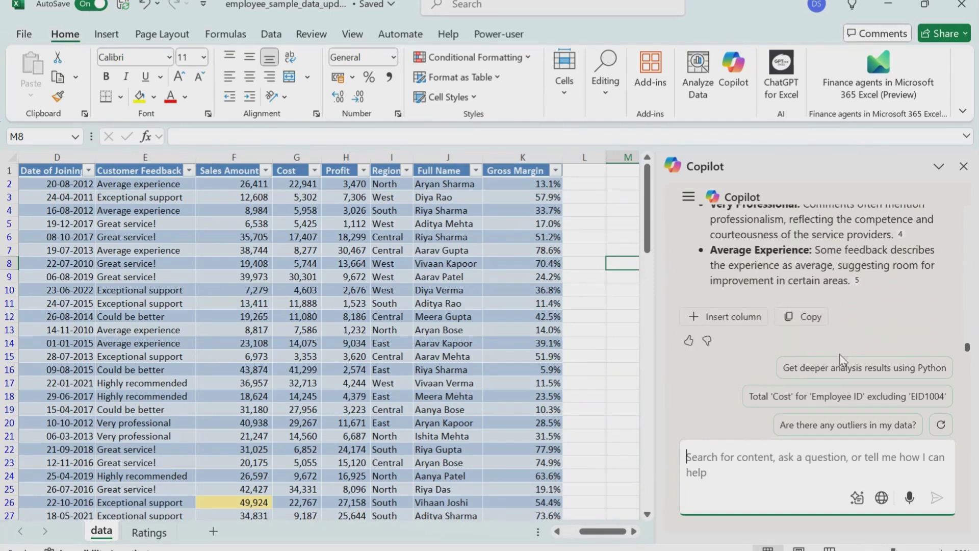
pyautogui.scroll(5, 839, 354)
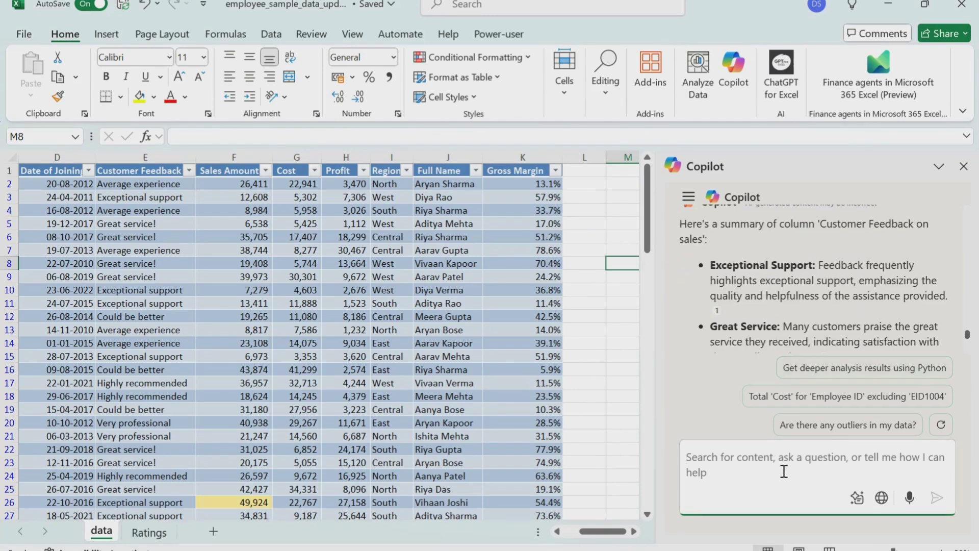
# Step: Ask Copilot "can you please show how many cutomer have given the above feedbacks"
pyautogui.write('can you please')
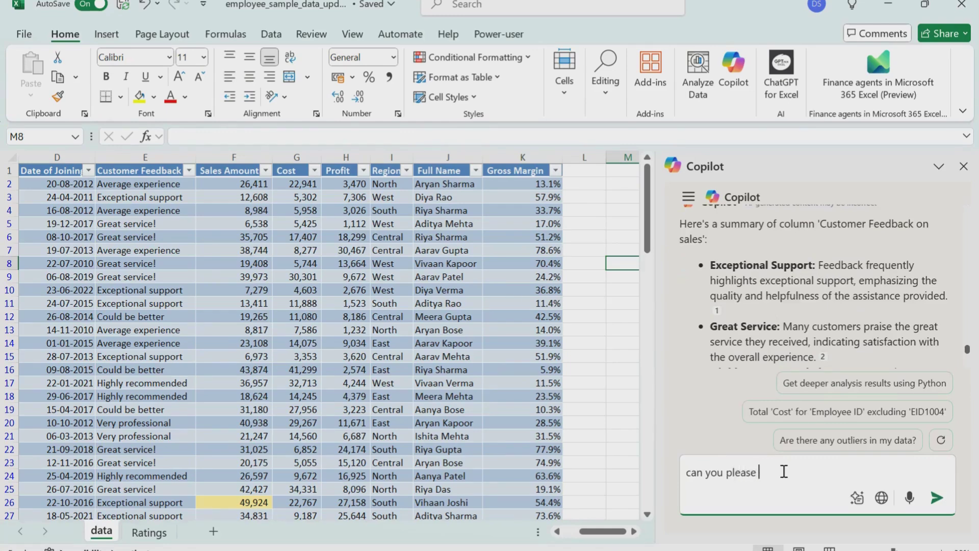
pyautogui.write(' show how many cutomer have g')
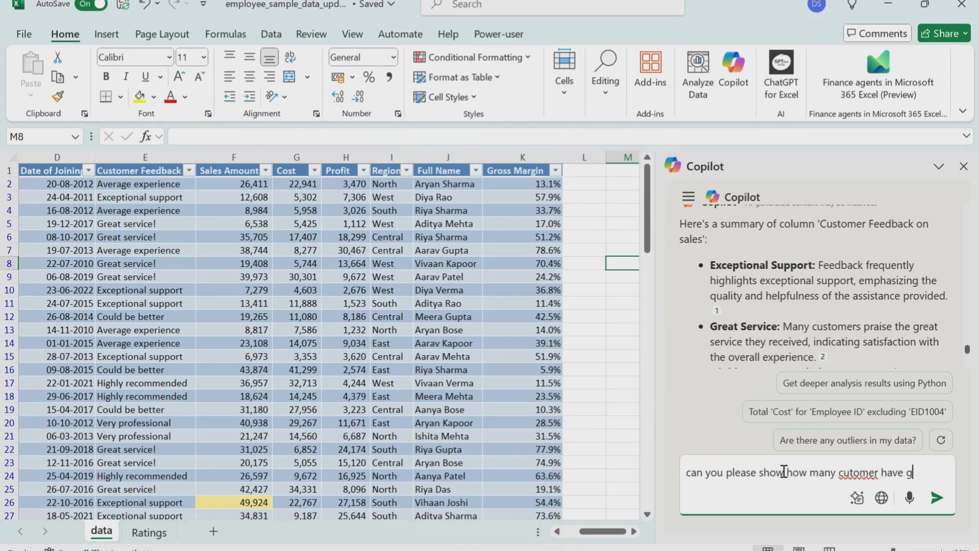
pyautogui.write('iven the a')
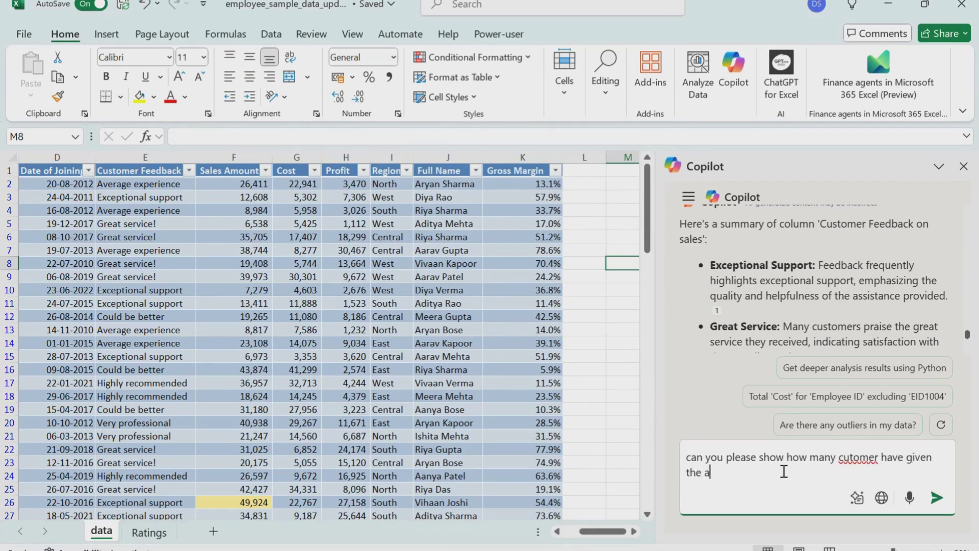
pyautogui.write('bove feedbacks')
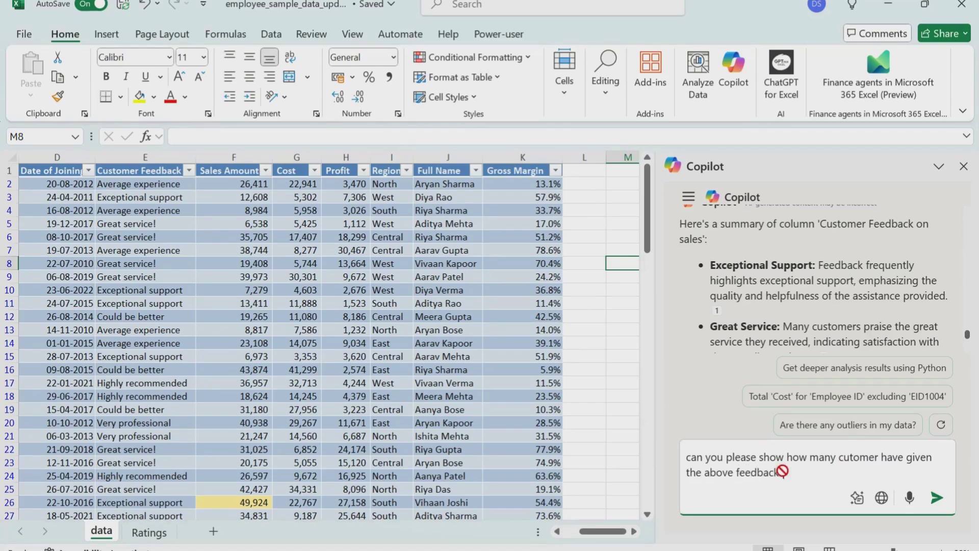
pyautogui.press('Return')
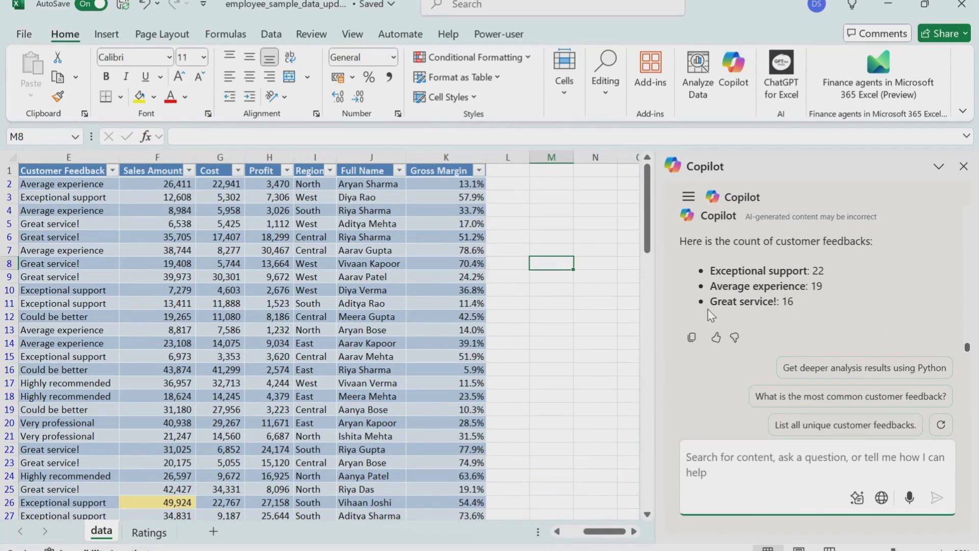
# Step: Review Copilot's customer feedback counts and add the generated PivotTable and bar chart to a new sheet
pyautogui.click(723, 368)
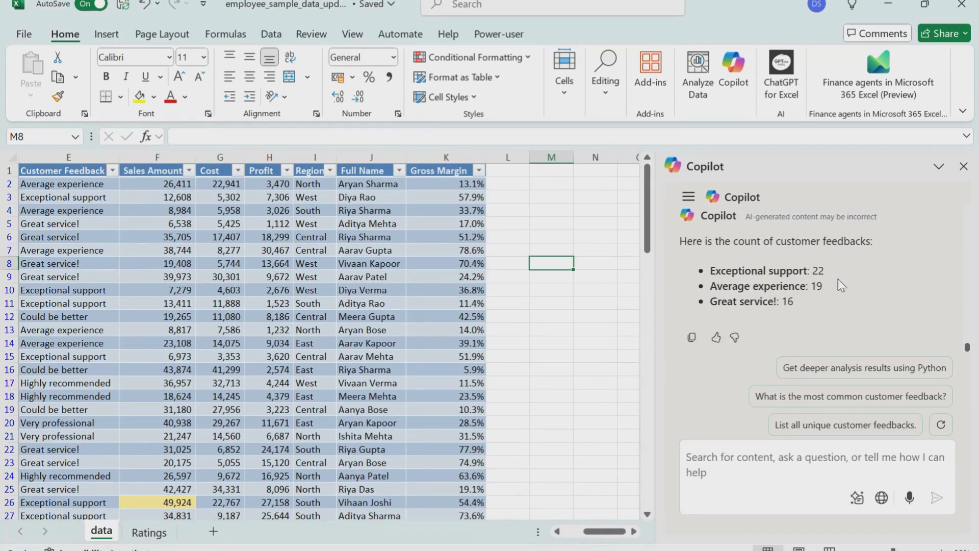
pyautogui.scroll(3, 836, 306)
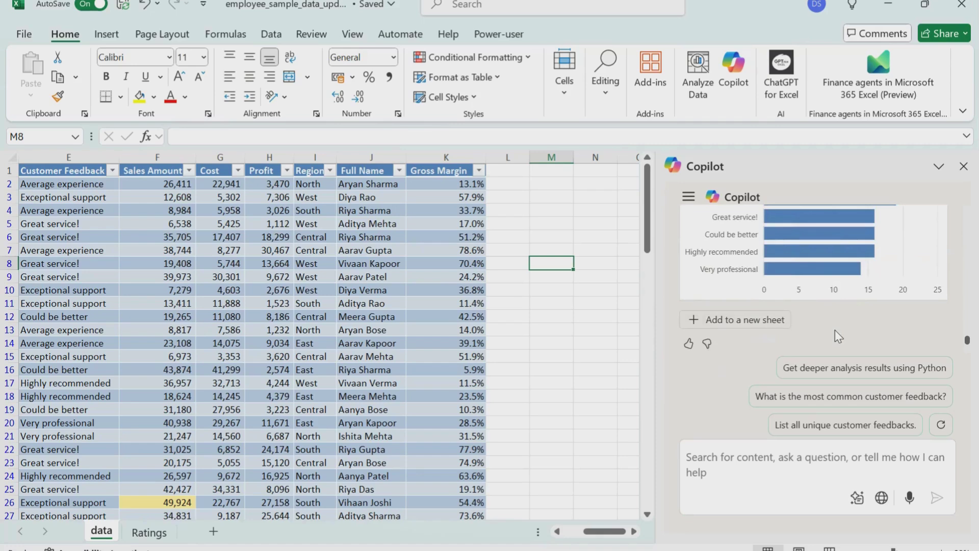
pyautogui.click(740, 321)
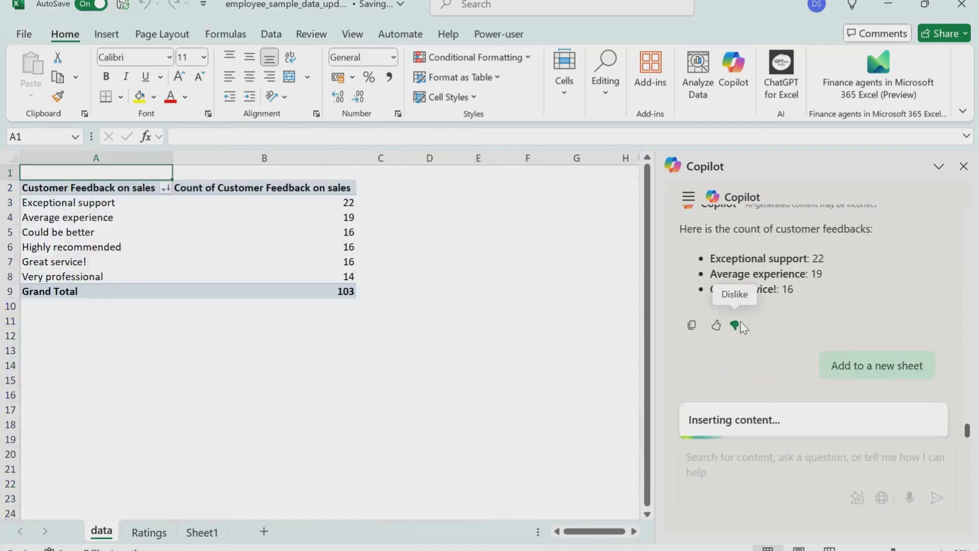